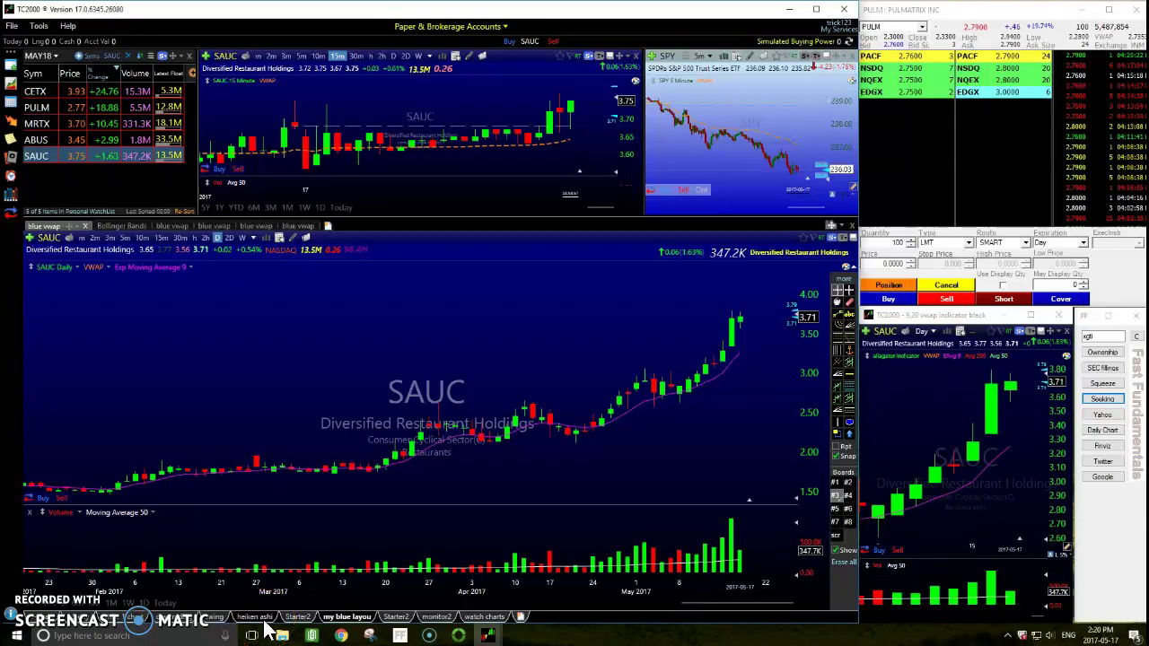
Step: Select the main SAUC chart so a new symbol can be entered
{"action": "left_click", "coordinate": [460, 388]}
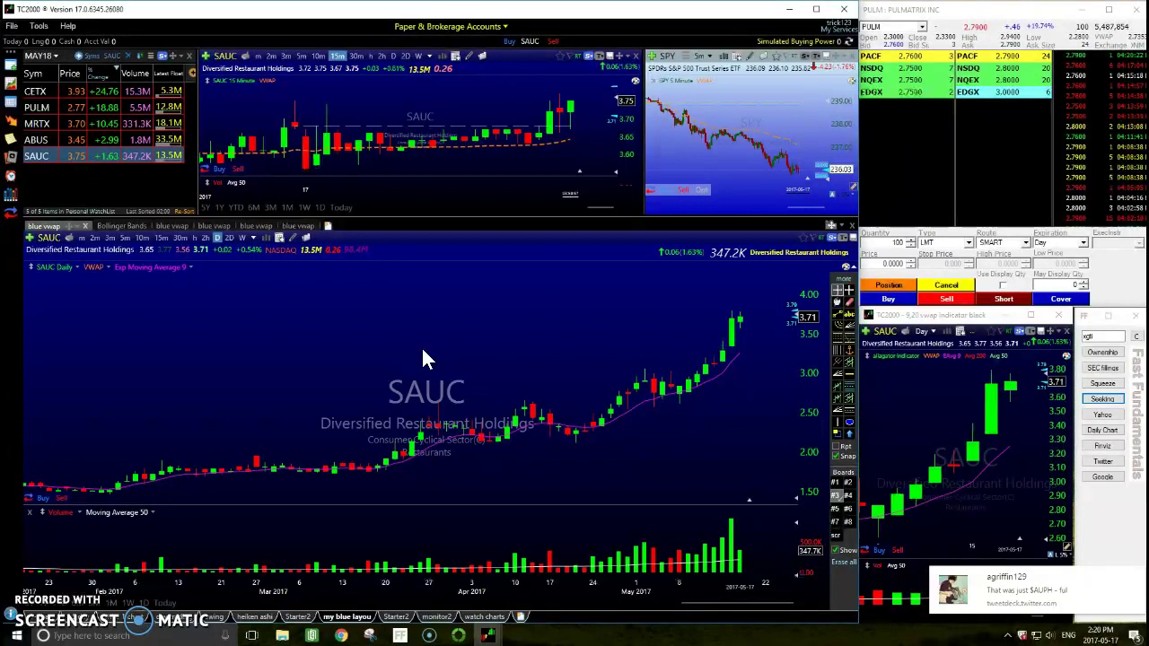
Step: Load SPY into the linked charts and check an April candle's price details
{"action": "type", "text": "SPY"}
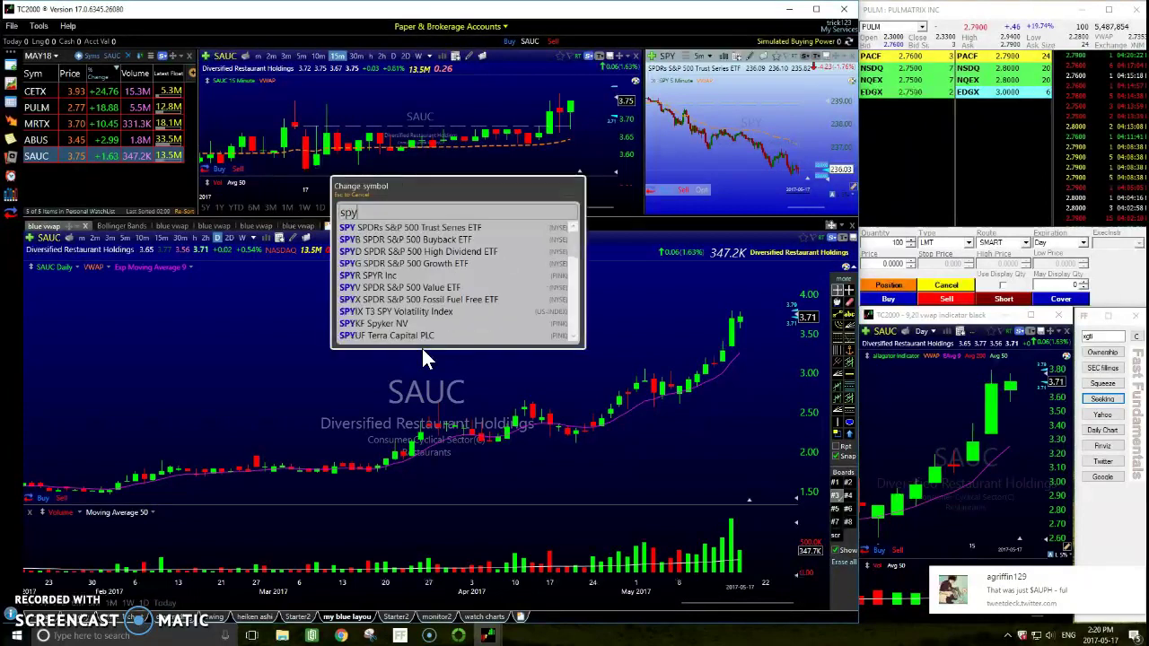
{"action": "key", "text": "Return"}
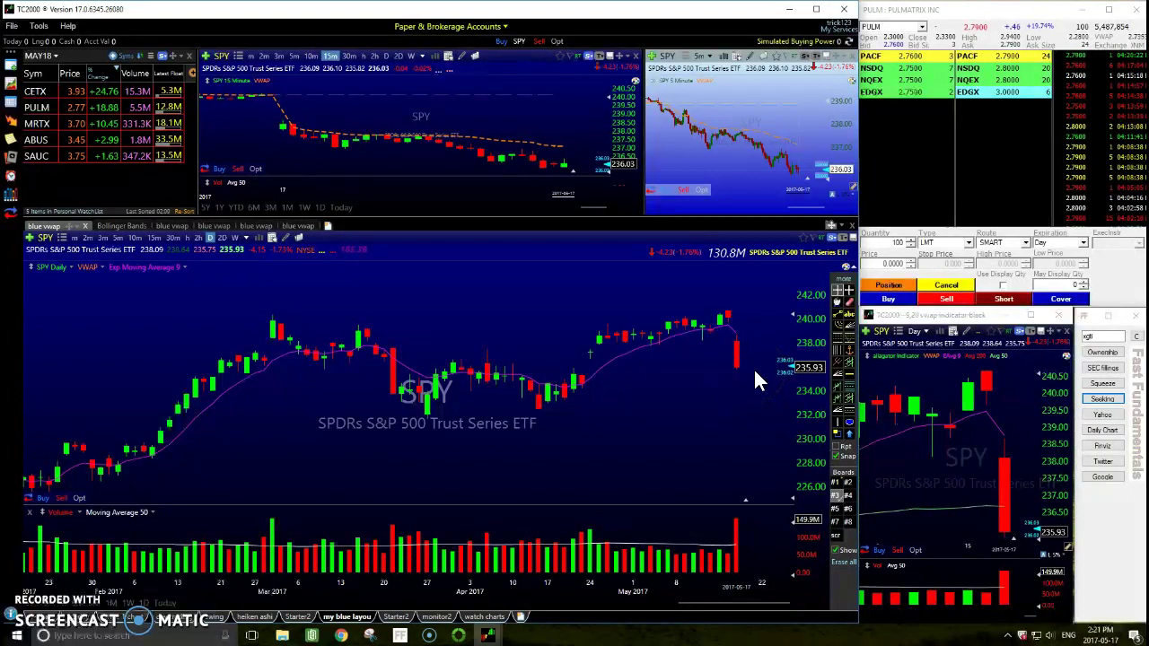
{"action": "left_click", "coordinate": [488, 363]}
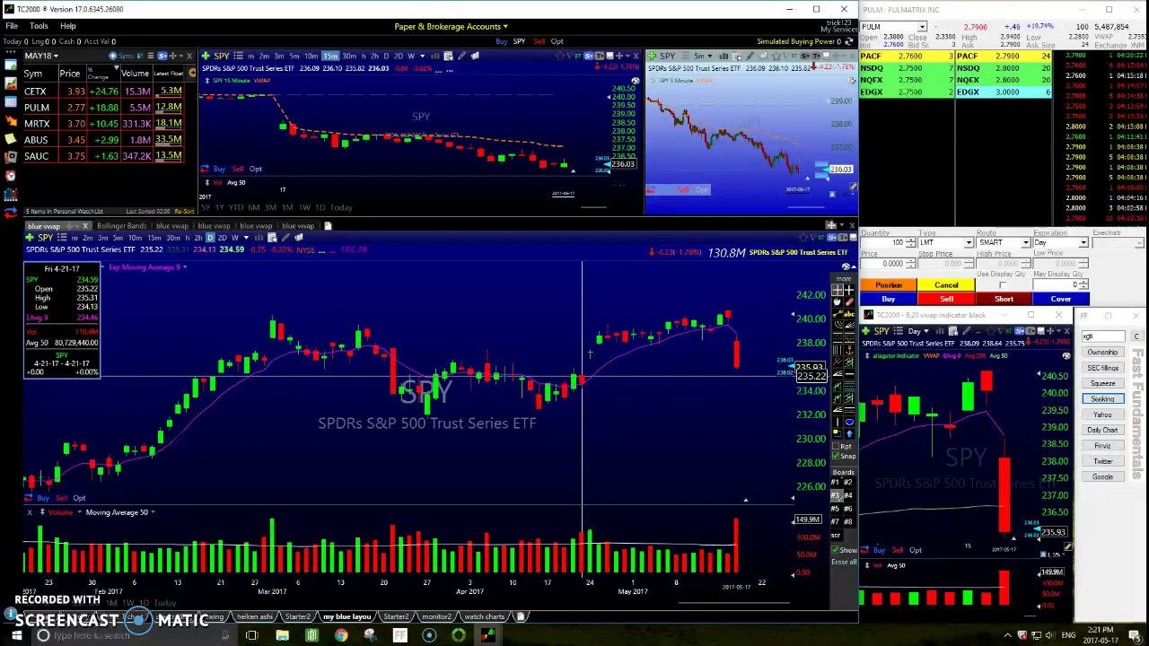
{"action": "left_click", "coordinate": [563, 415]}
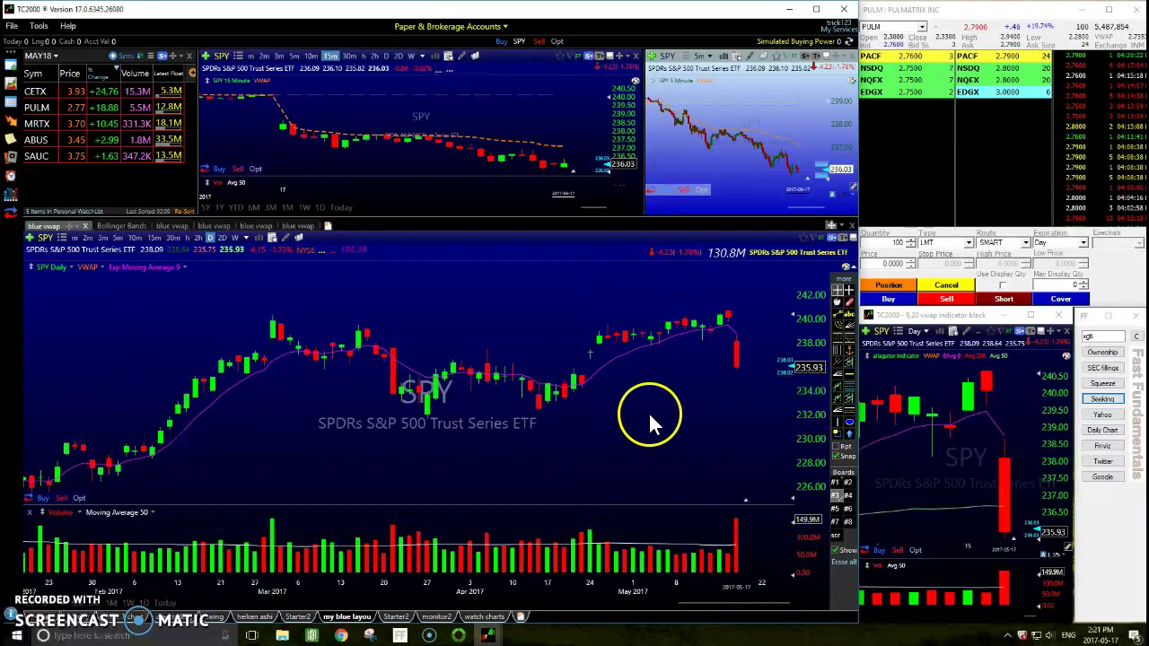
Step: Zoom out the small daily SPY chart and inspect the 4-13-17 candle's data
{"action": "scroll", "coordinate": [970, 465], "scroll_direction": "down", "scroll_amount": 5}
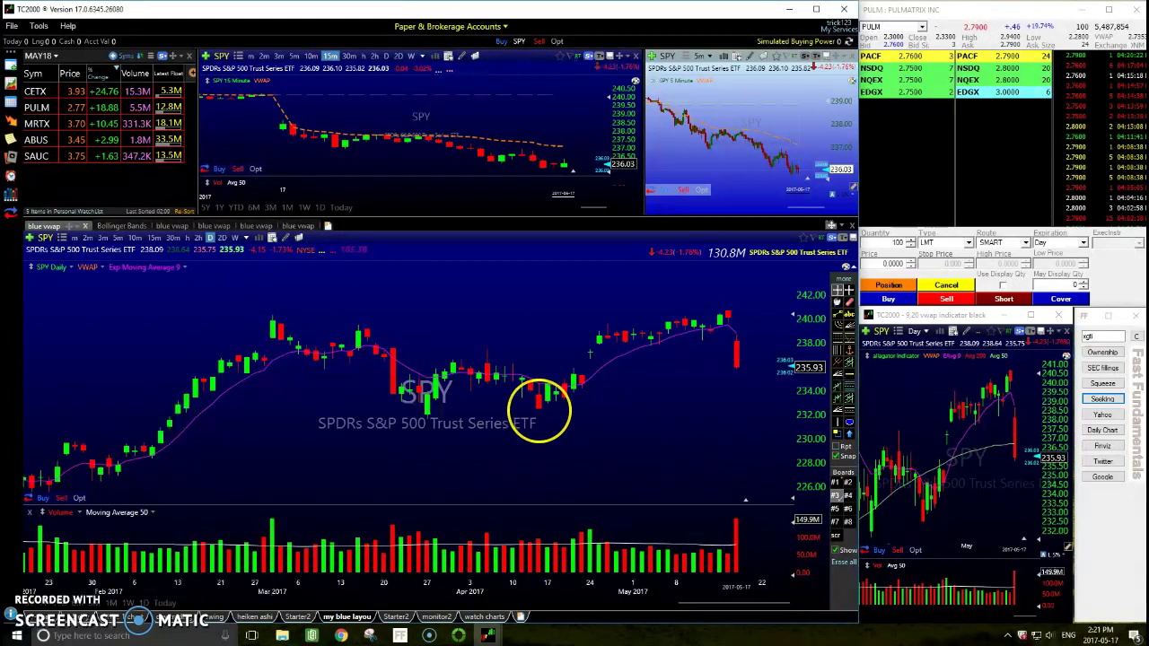
{"action": "left_click", "coordinate": [540, 413]}
{"action": "left_click", "coordinate": [539, 412]}
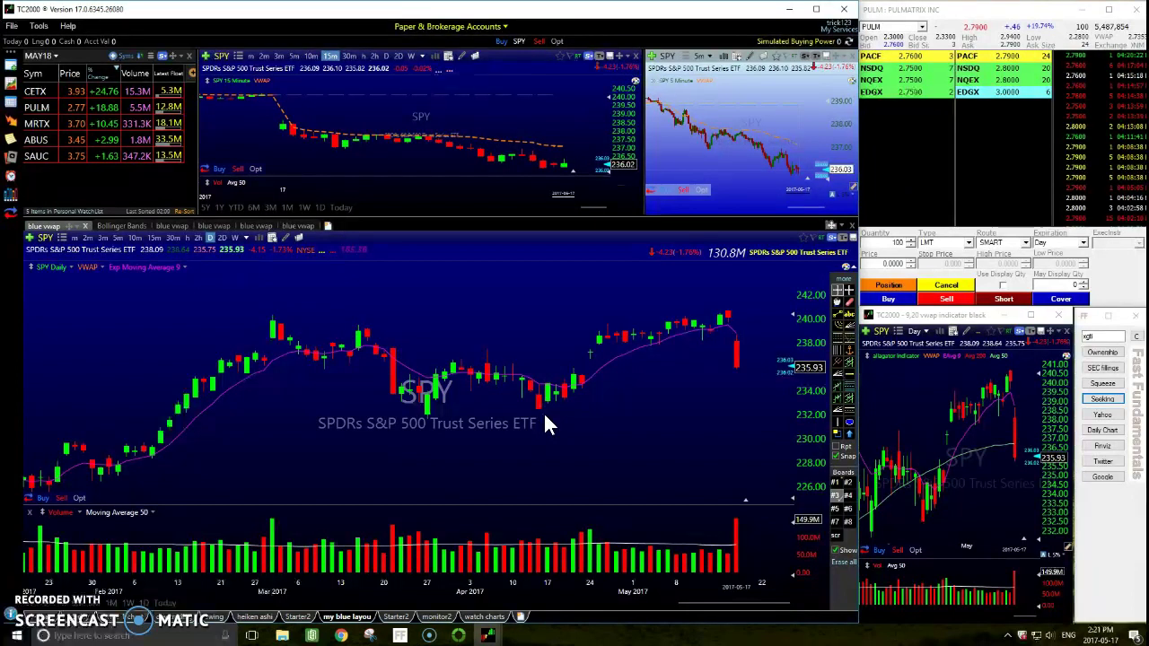
Step: Switch the main SPY chart to 1-minute bars, zoom it, and widen the small daily chart
{"action": "left_click", "coordinate": [75, 238]}
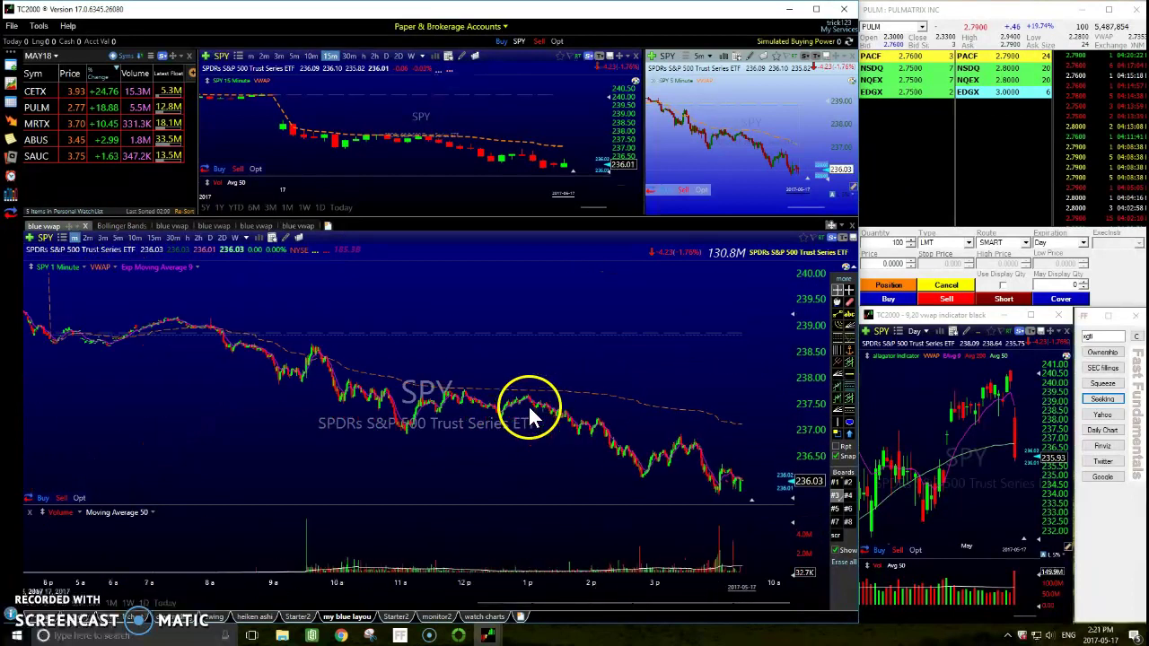
{"action": "scroll", "coordinate": [516, 404], "scroll_direction": "up", "scroll_amount": 3}
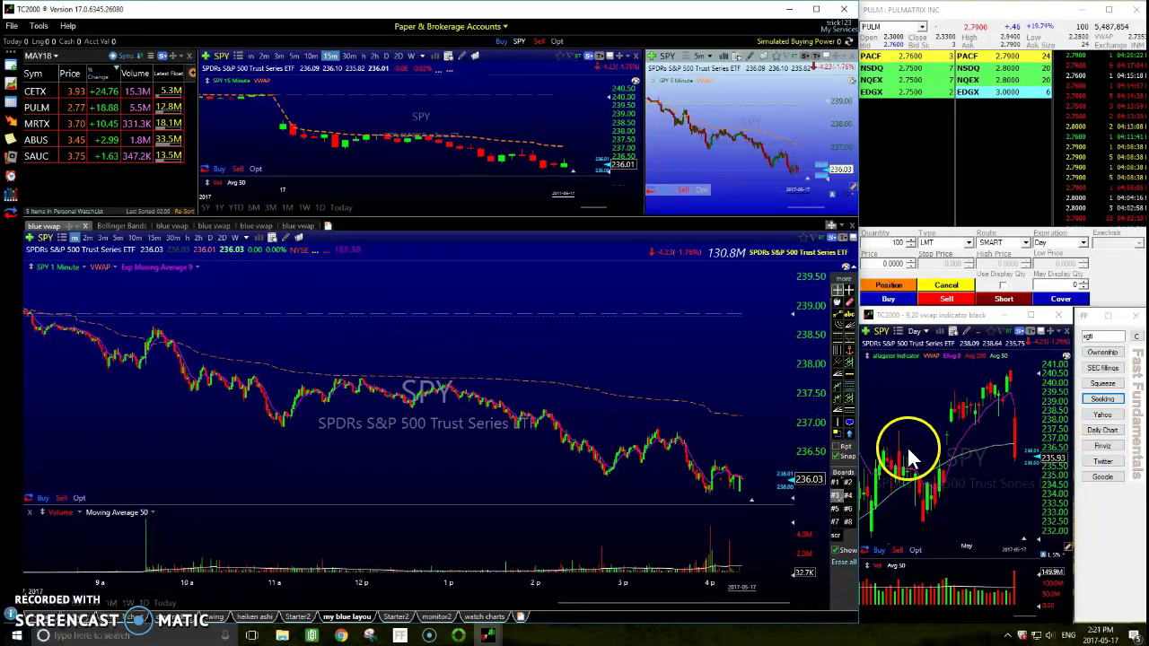
{"action": "scroll", "coordinate": [971, 449], "scroll_direction": "down", "scroll_amount": 2}
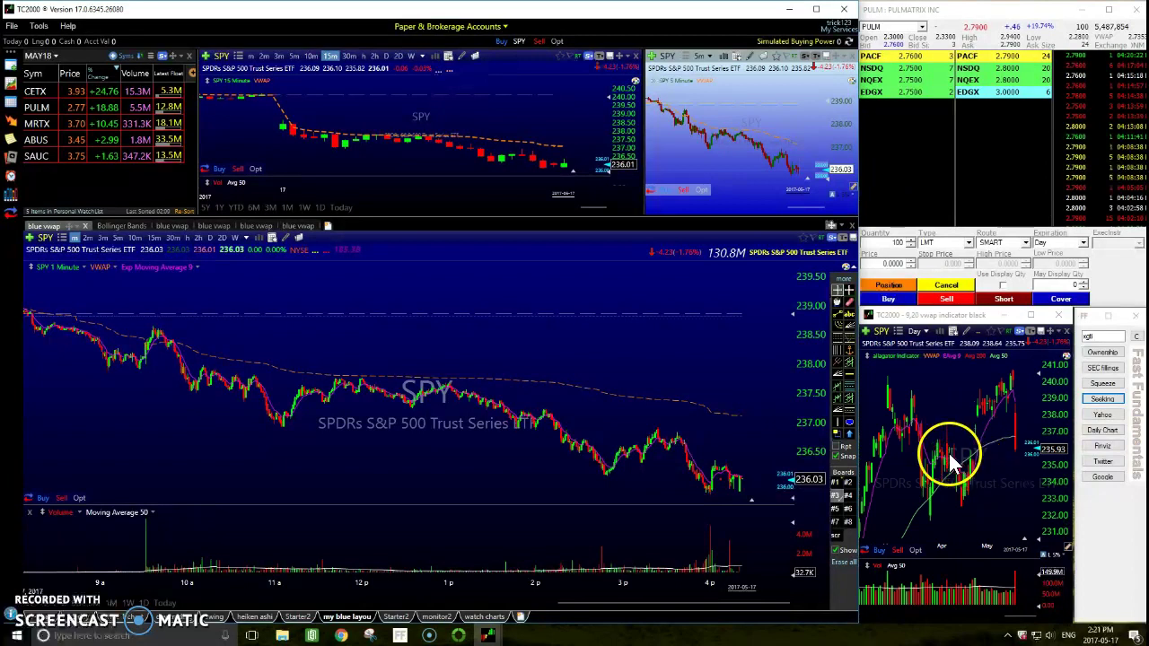
Step: Inspect the 4-5-17 candle's price details on the small daily SPY chart
{"action": "left_click", "coordinate": [949, 454]}
{"action": "left_click", "coordinate": [949, 453]}
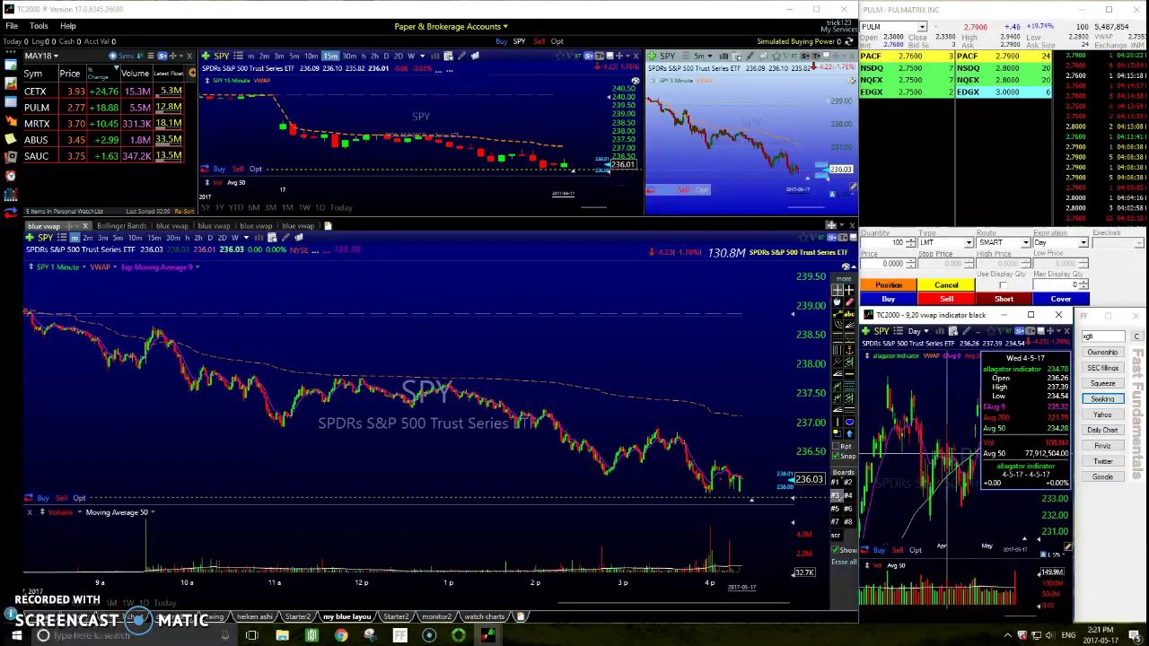
{"action": "left_click", "coordinate": [950, 459]}
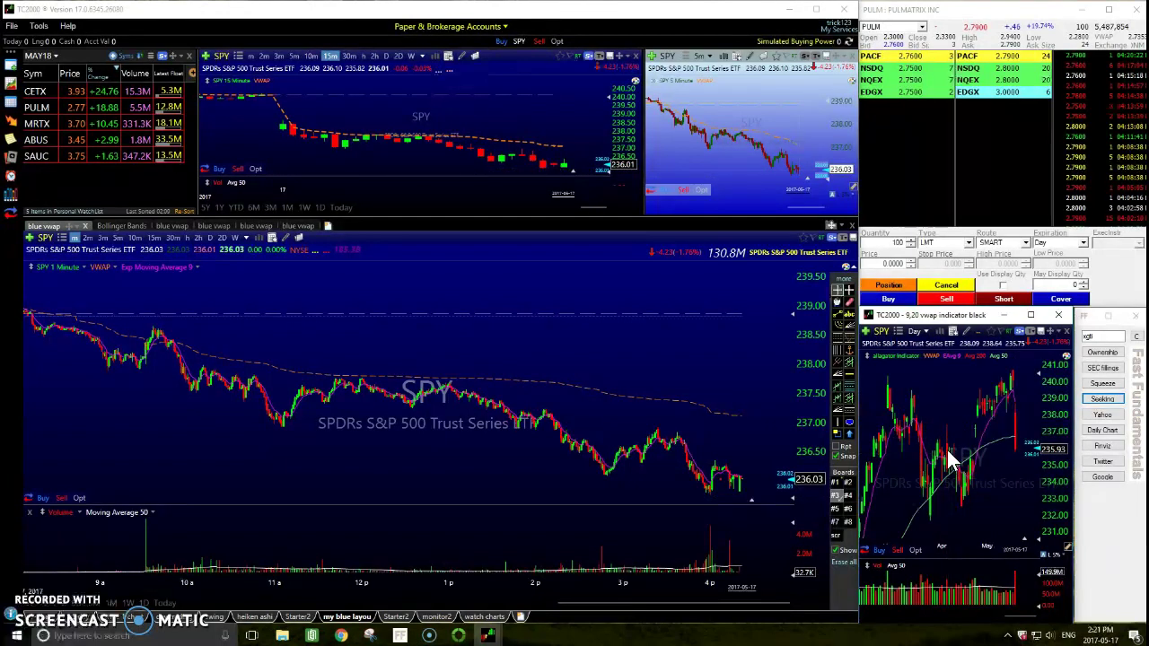
{"action": "left_click", "coordinate": [949, 454]}
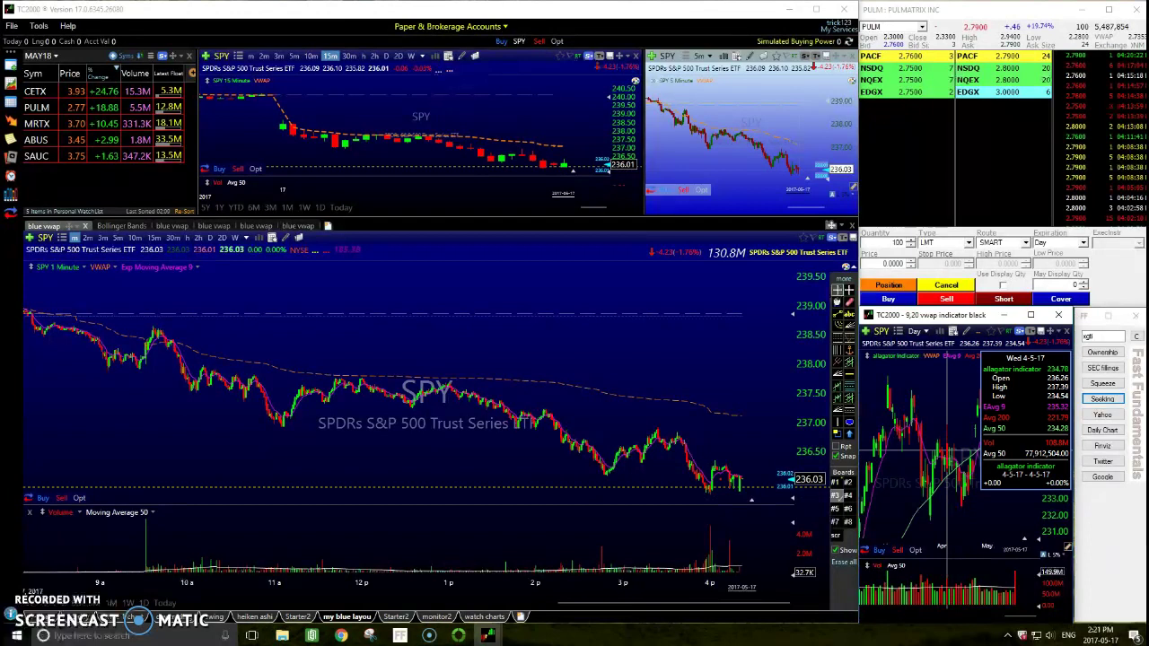
{"action": "left_click", "coordinate": [948, 456]}
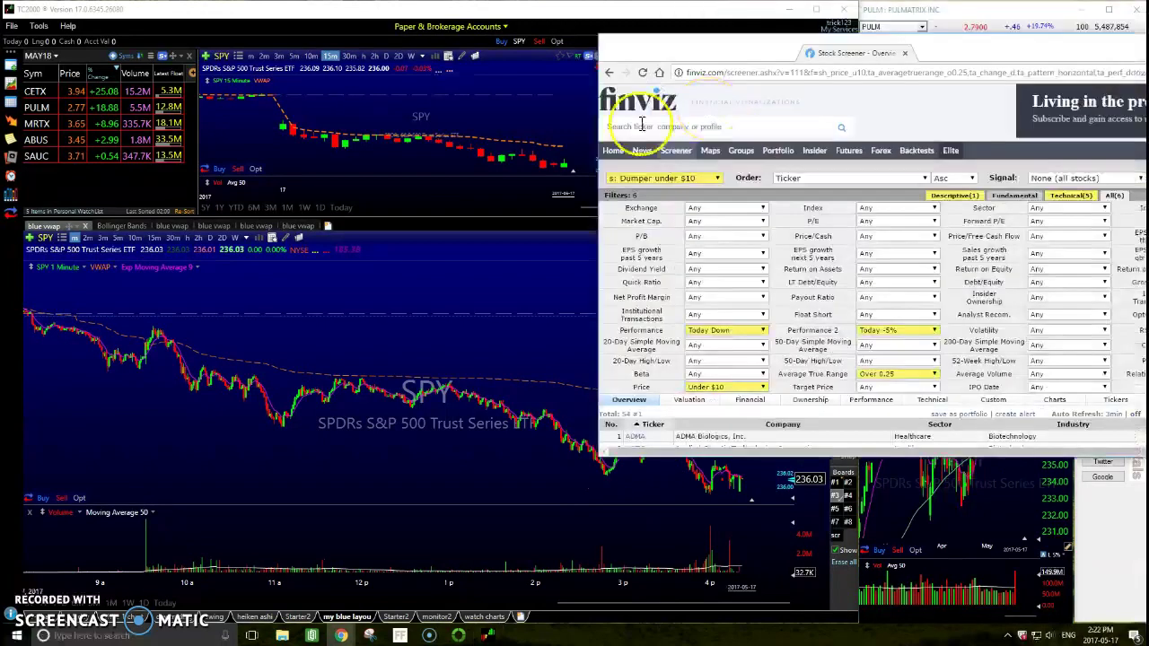
Step: Move the Finviz 'Dumper under $10' screener window over TC2000 and maximise it
{"action": "left_click_drag", "start_coordinate": [857, 45], "coordinate": [365, 93]}
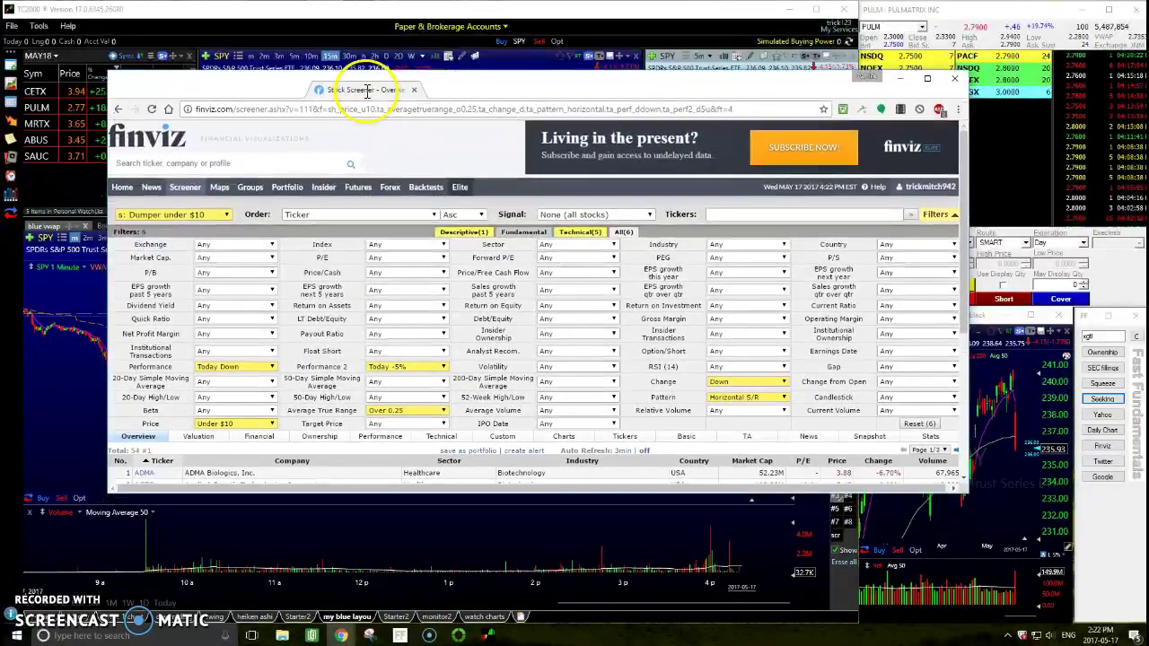
{"action": "double_click", "coordinate": [364, 92]}
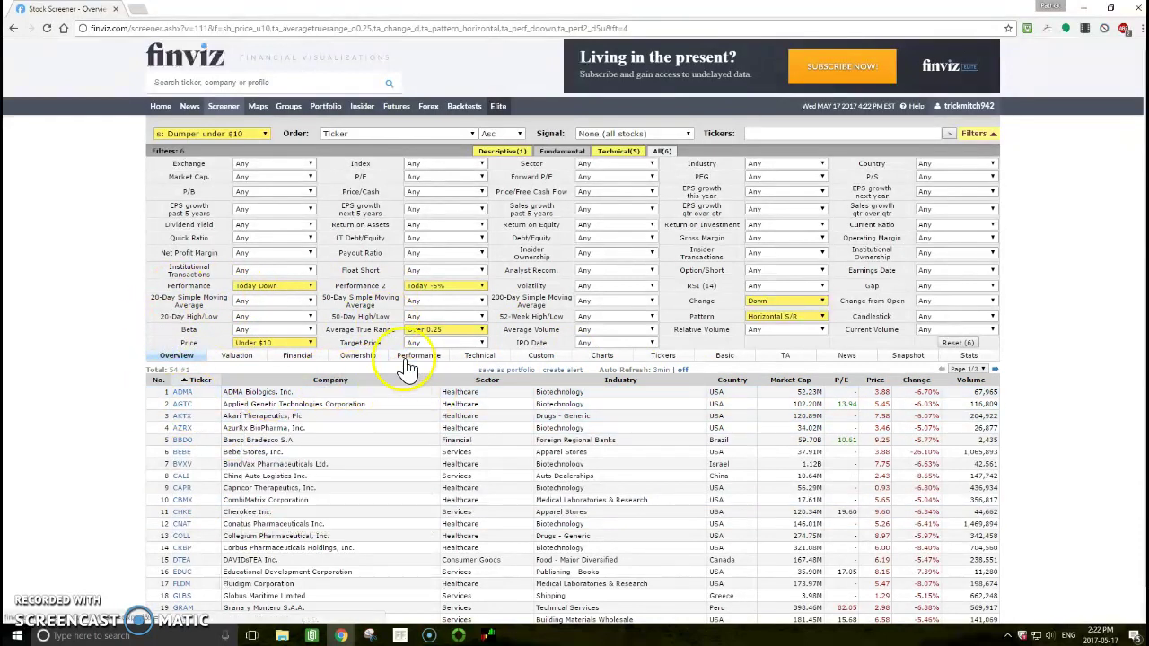
{"action": "mouse_move", "coordinate": [393, 303]}
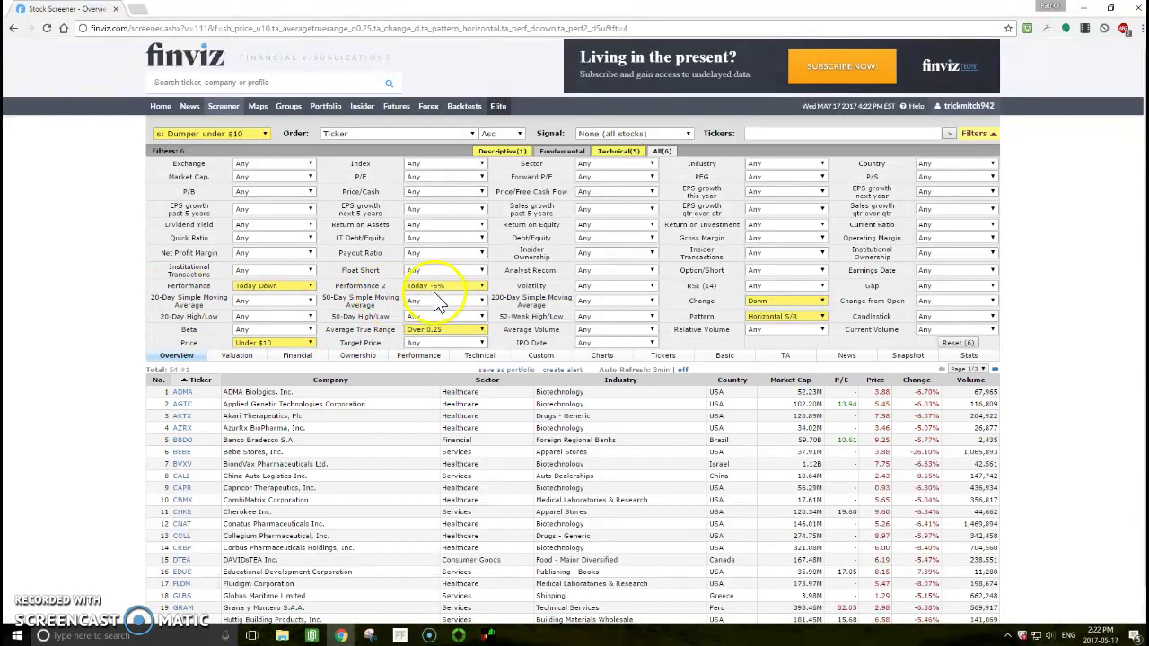
{"action": "left_click", "coordinate": [492, 458]}
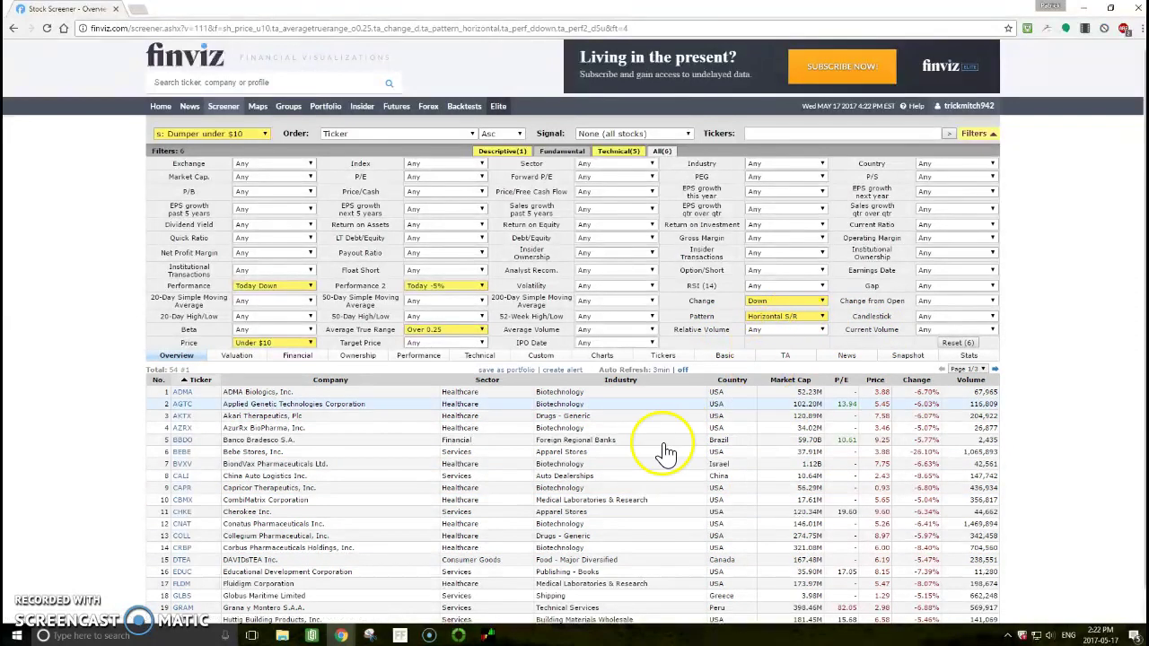
{"action": "scroll", "coordinate": [653, 467], "scroll_direction": "down", "scroll_amount": 1}
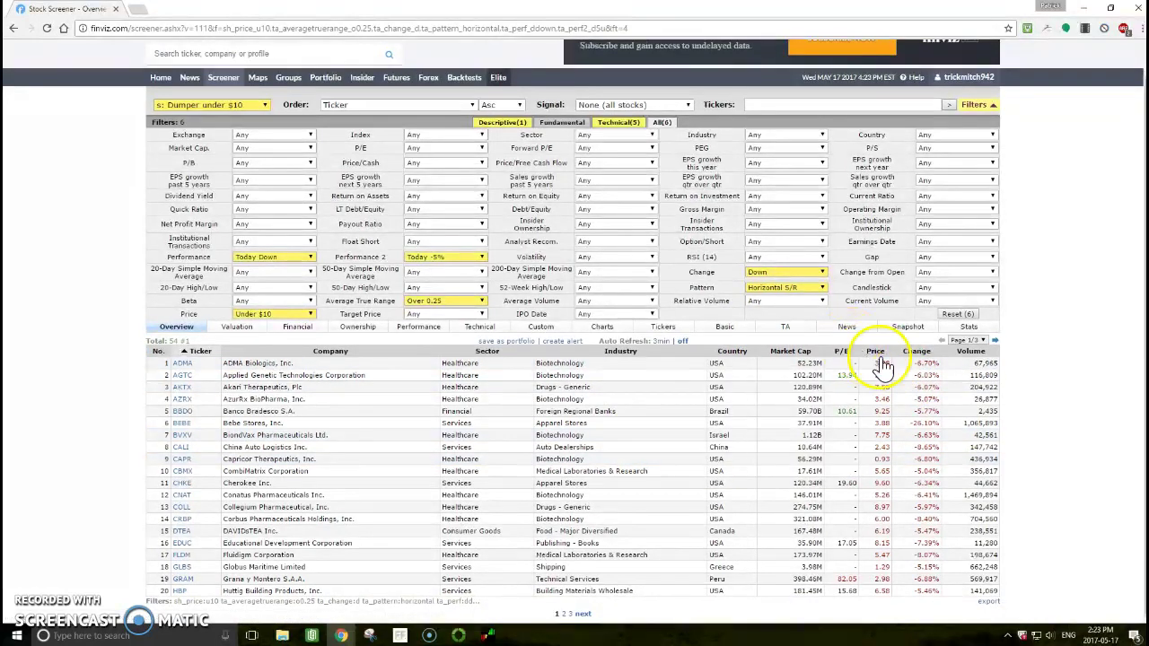
Step: Sort the 54 results by Change ascending so BEBE at -26.10% leads
{"action": "left_click", "coordinate": [917, 353]}
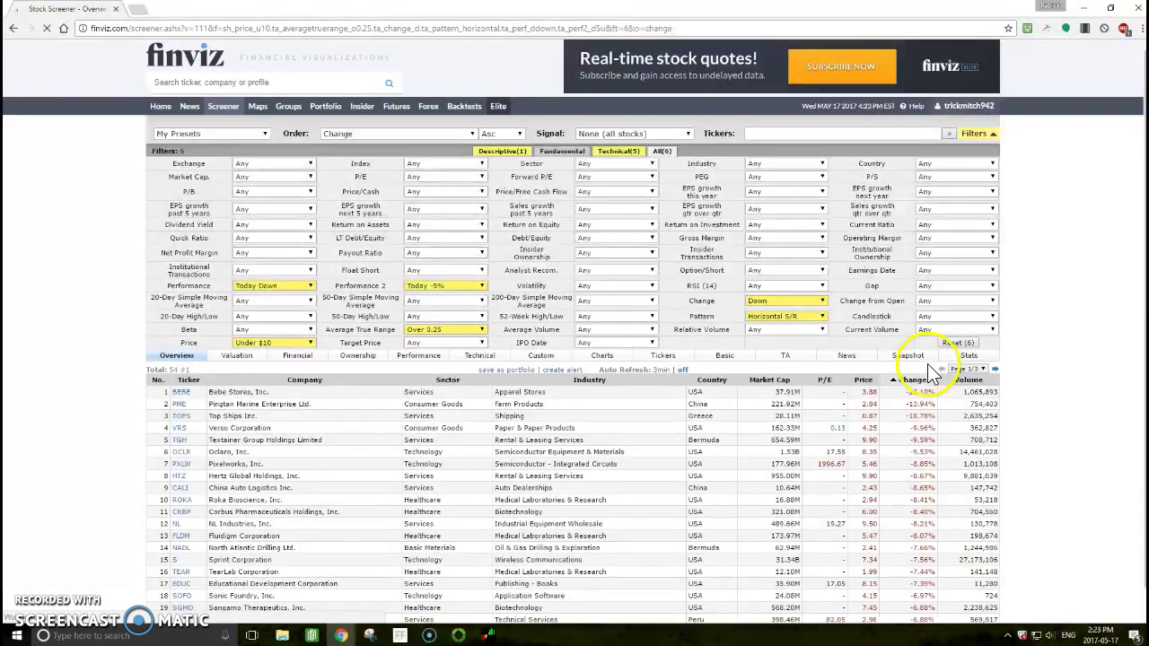
{"action": "scroll", "coordinate": [891, 442], "scroll_direction": "down", "scroll_amount": 1}
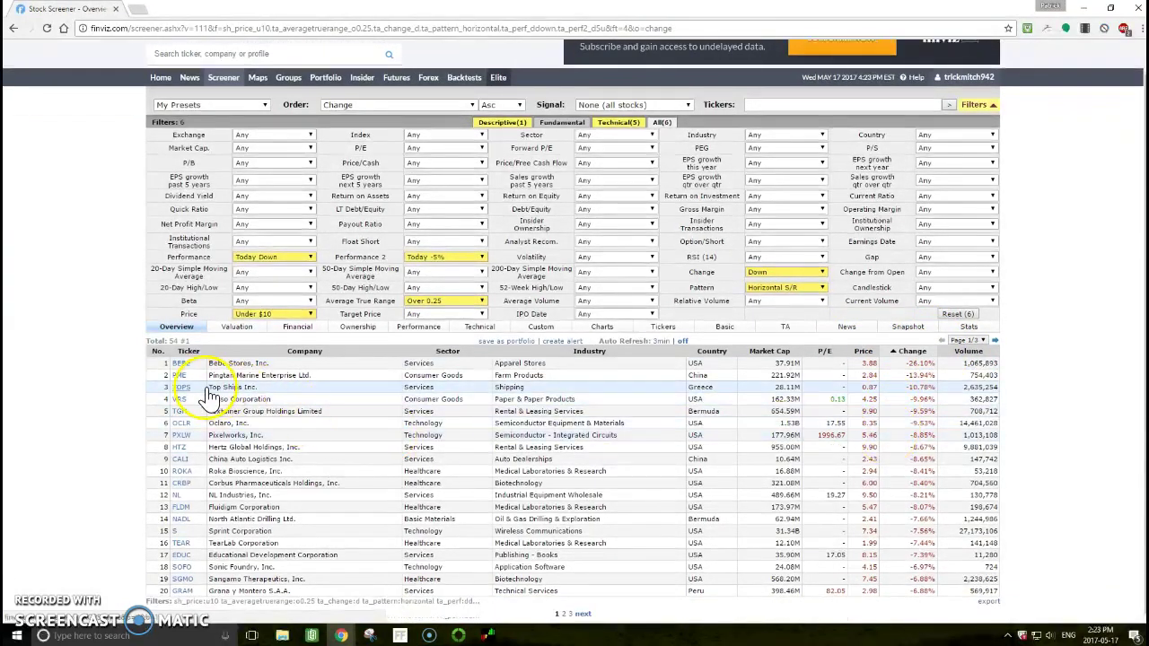
{"action": "mouse_move", "coordinate": [182, 379]}
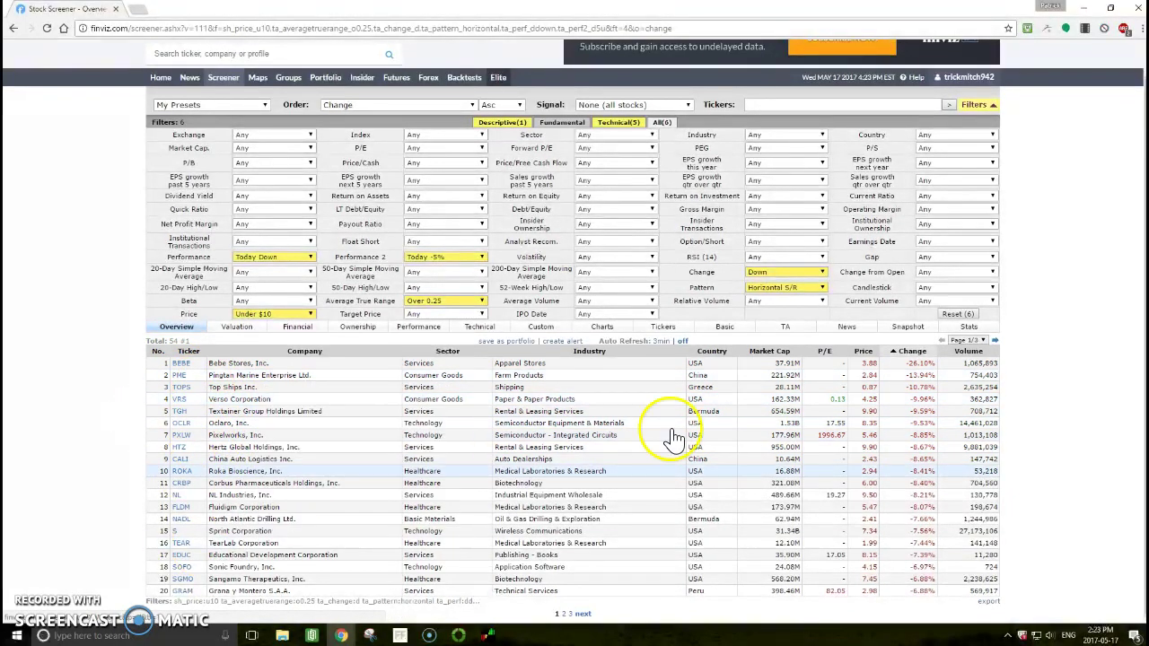
Step: Display the screener results as a grid of plain candle charts
{"action": "left_click", "coordinate": [603, 327]}
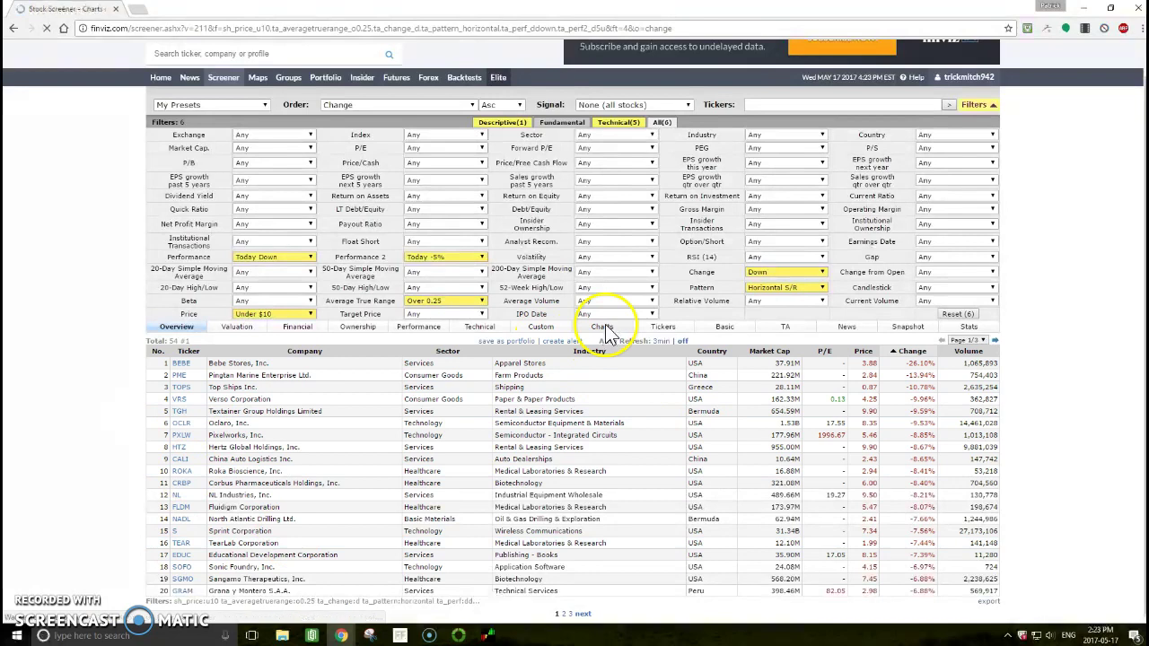
{"action": "scroll", "coordinate": [552, 388], "scroll_direction": "down", "scroll_amount": 2}
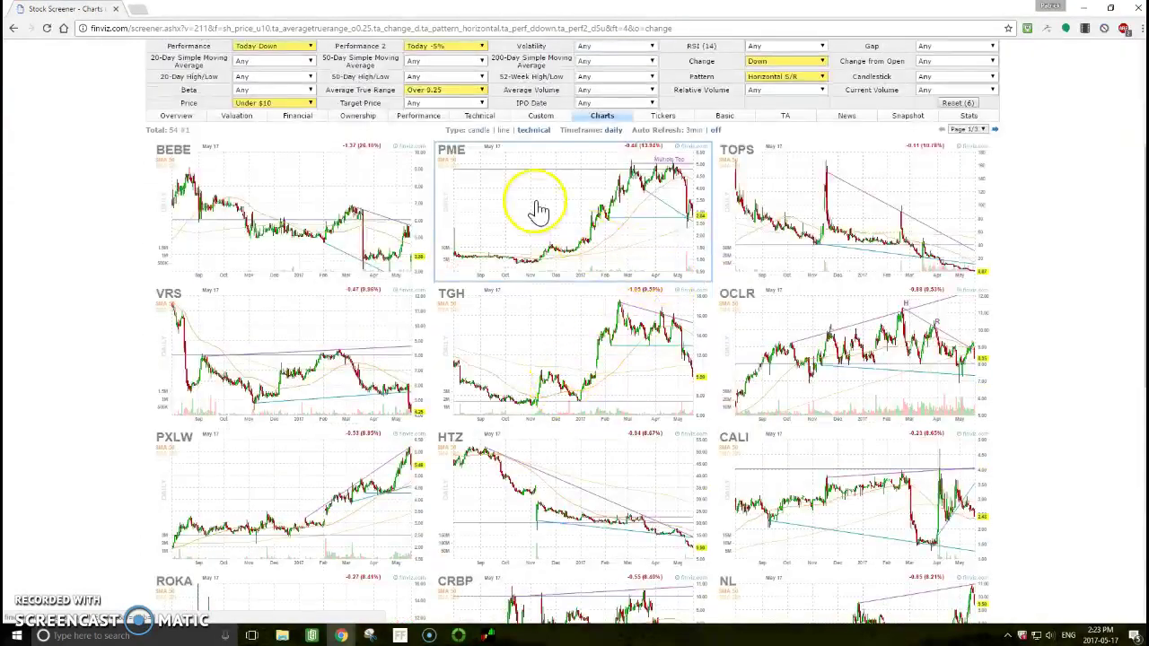
{"action": "scroll", "coordinate": [473, 177], "scroll_direction": "up", "scroll_amount": 2}
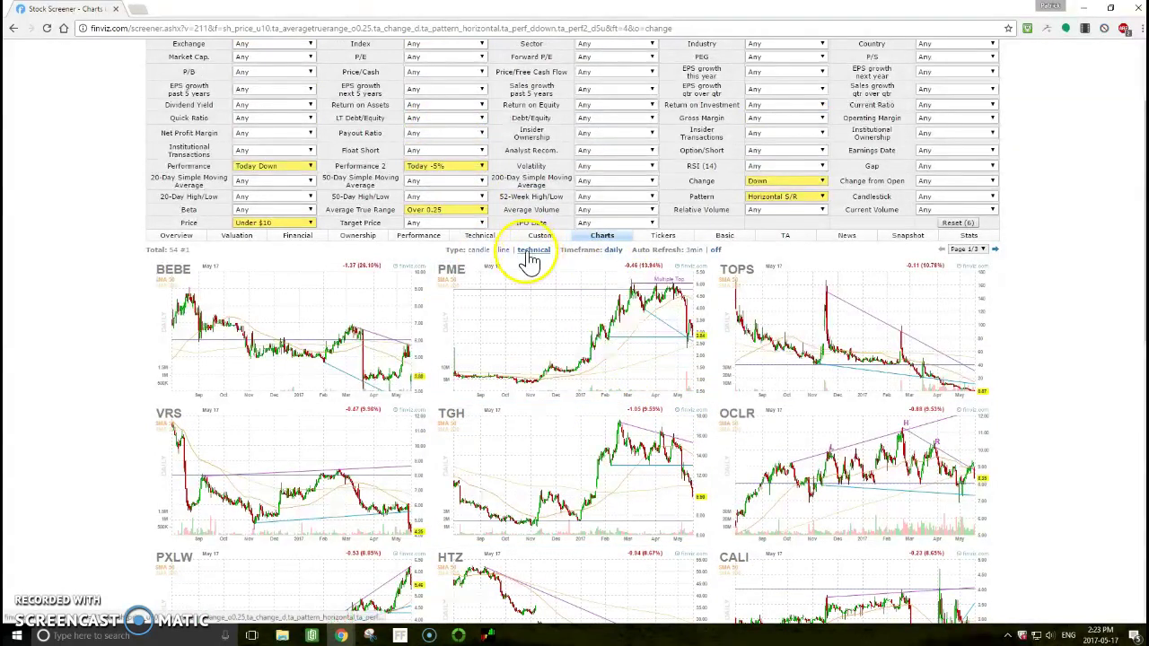
{"action": "left_click", "coordinate": [478, 252]}
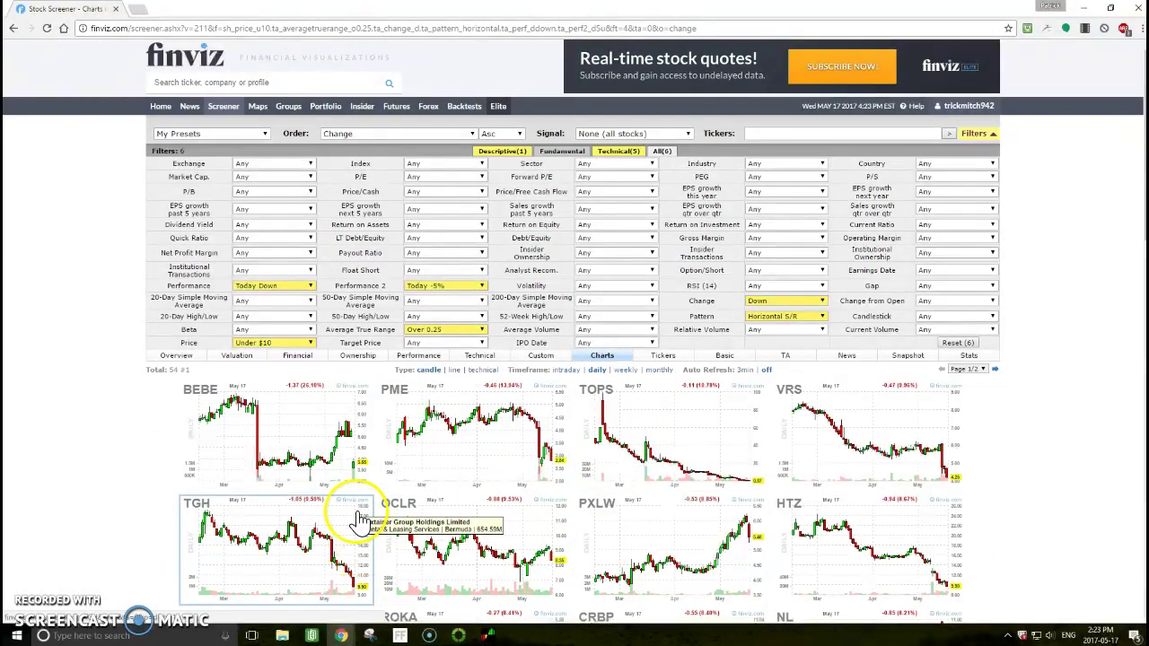
Step: Browse down through the chart thumbnails to the CNAT row
{"action": "scroll", "coordinate": [359, 543], "scroll_direction": "down", "scroll_amount": 2}
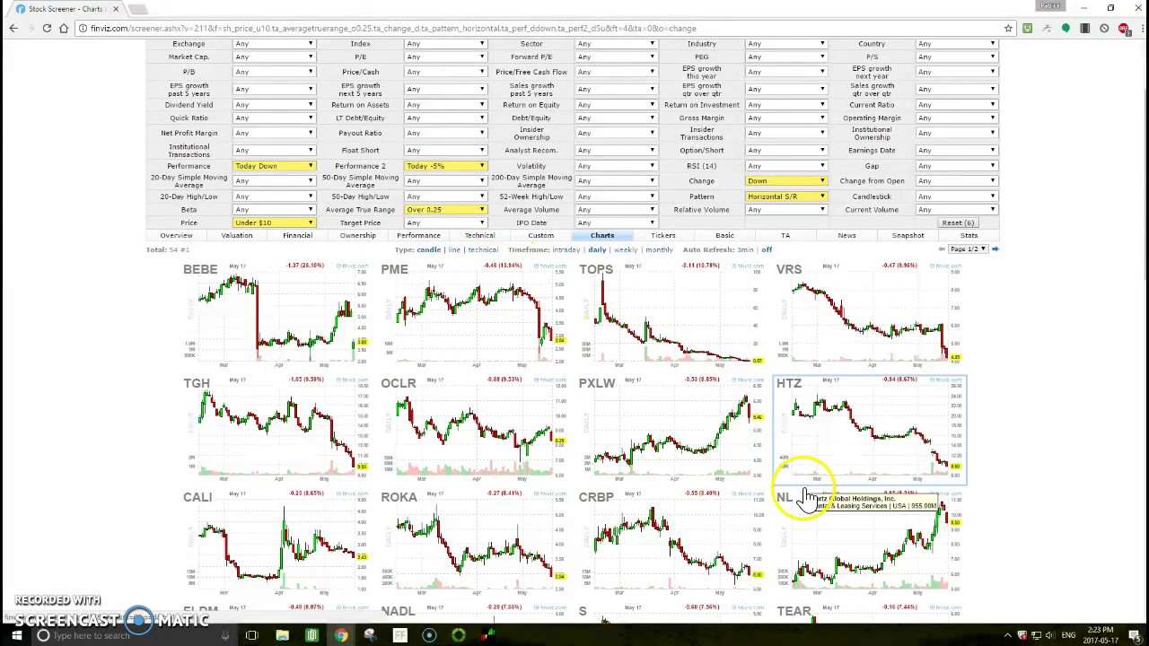
{"action": "scroll", "coordinate": [597, 482], "scroll_direction": "up", "scroll_amount": 2}
{"action": "scroll", "coordinate": [593, 503], "scroll_direction": "down", "scroll_amount": 3}
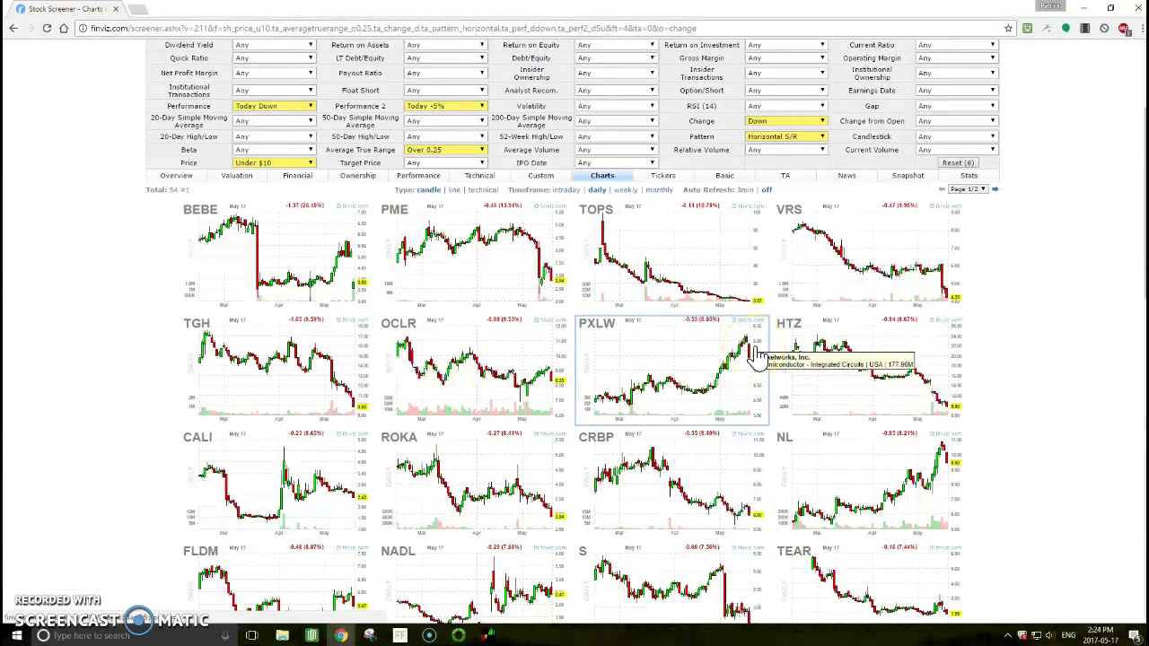
{"action": "scroll", "coordinate": [757, 354], "scroll_direction": "down", "scroll_amount": 3}
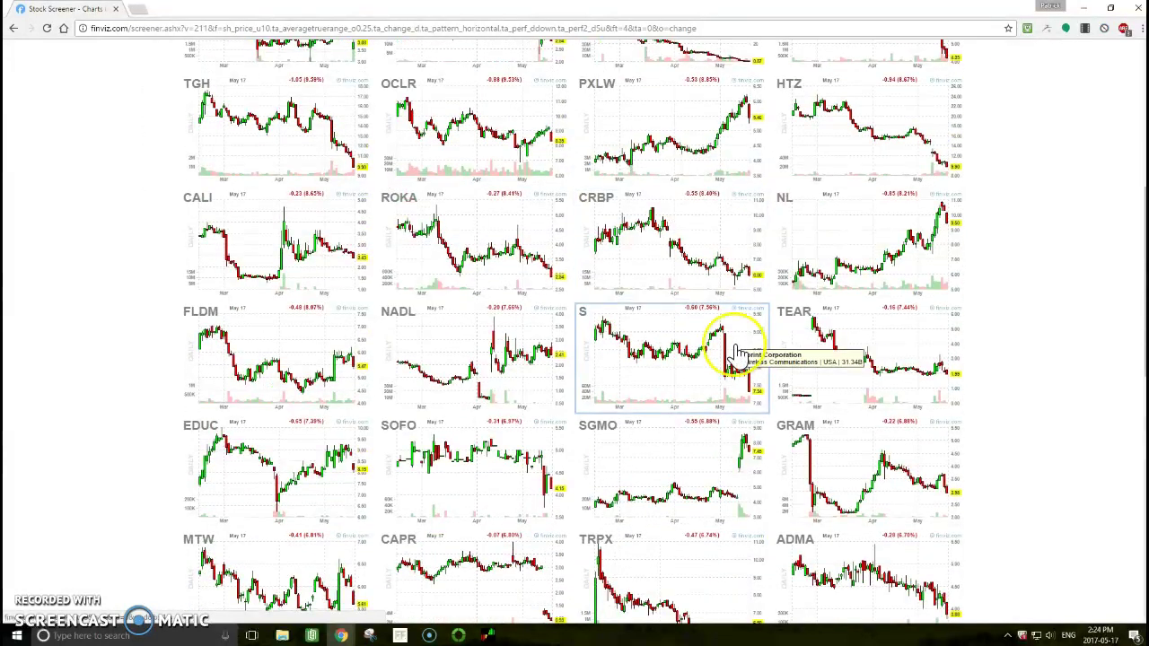
{"action": "scroll", "coordinate": [736, 354], "scroll_direction": "down", "scroll_amount": 3}
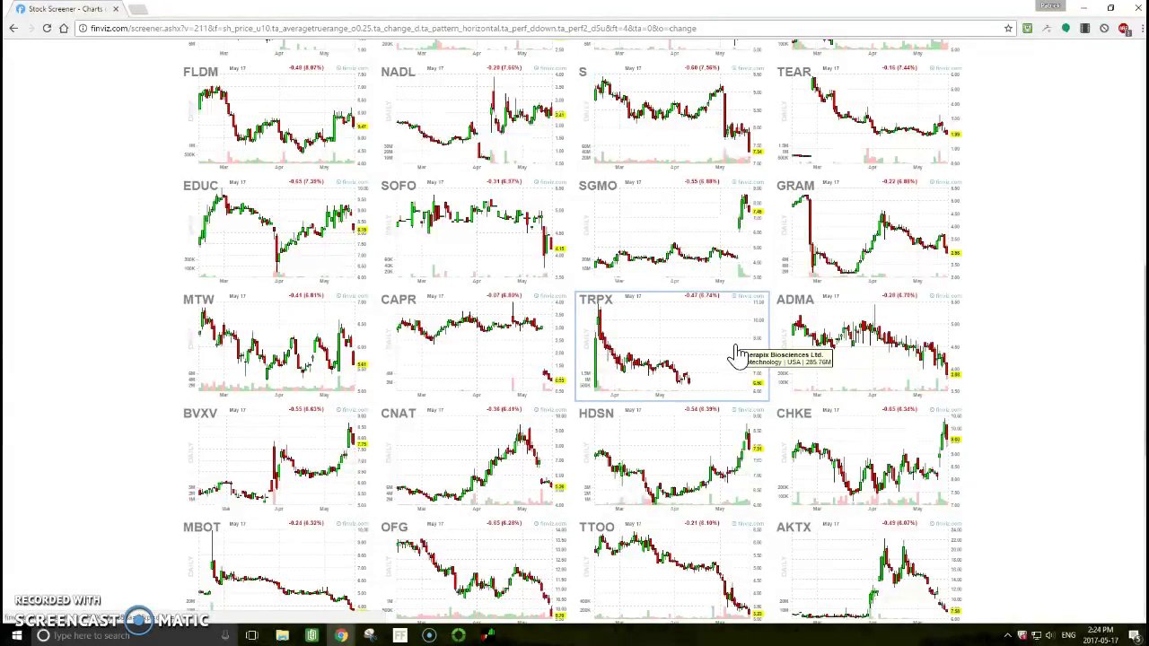
Step: View CNAT's Conatus Pharmaceuticals quote page, then return to the chart grid
{"action": "left_click", "coordinate": [514, 486]}
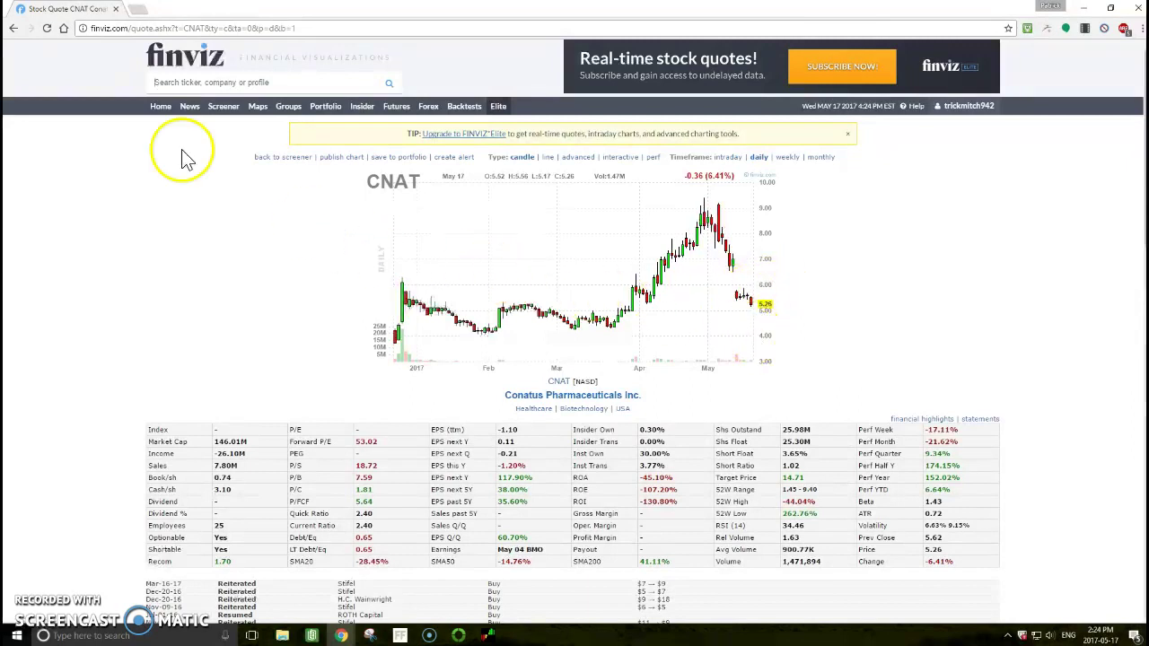
{"action": "left_click", "coordinate": [13, 28]}
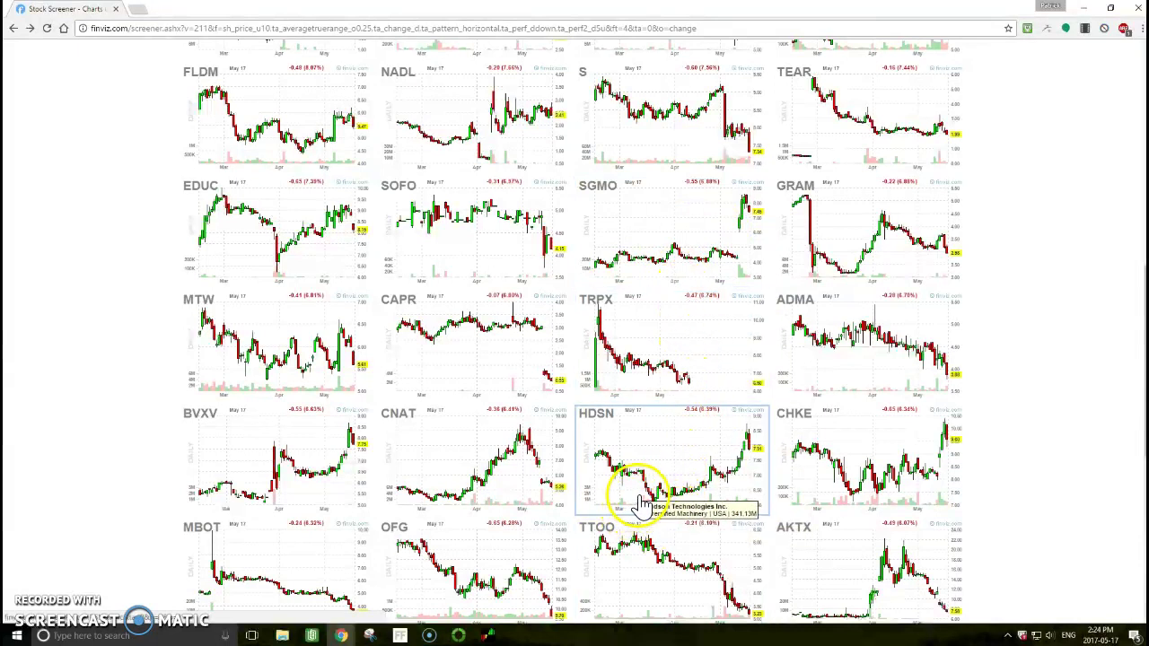
Step: Look through the remaining first-page charts and load page 2 of the results
{"action": "scroll", "coordinate": [682, 494], "scroll_direction": "down", "scroll_amount": 2}
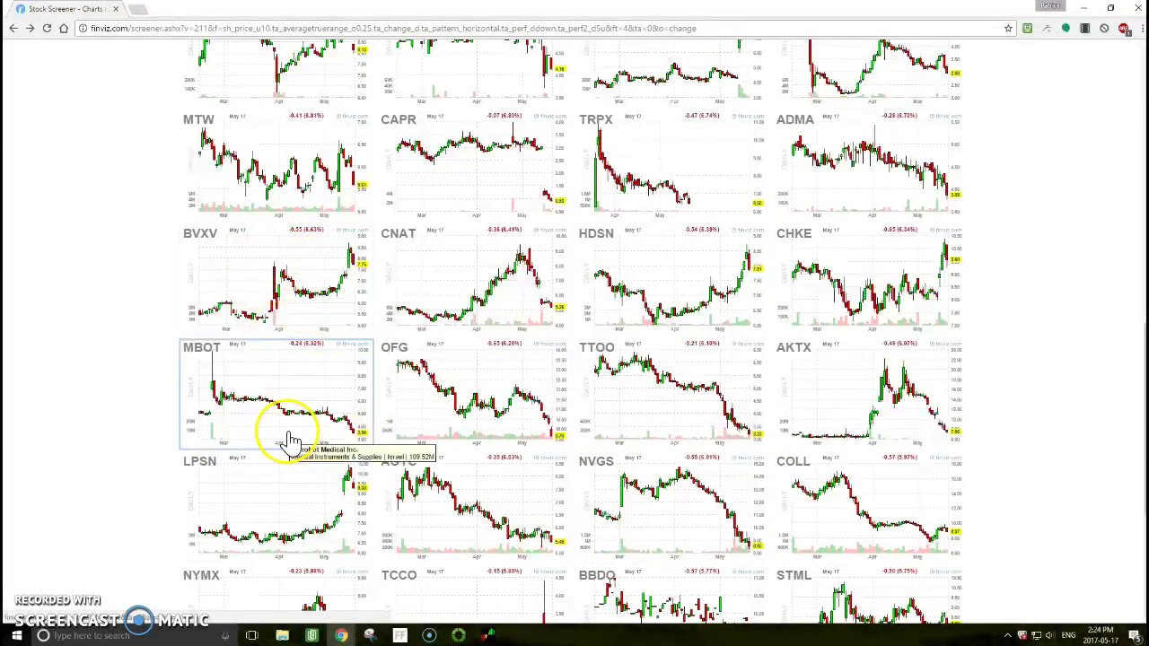
{"action": "scroll", "coordinate": [561, 484], "scroll_direction": "down", "scroll_amount": 3}
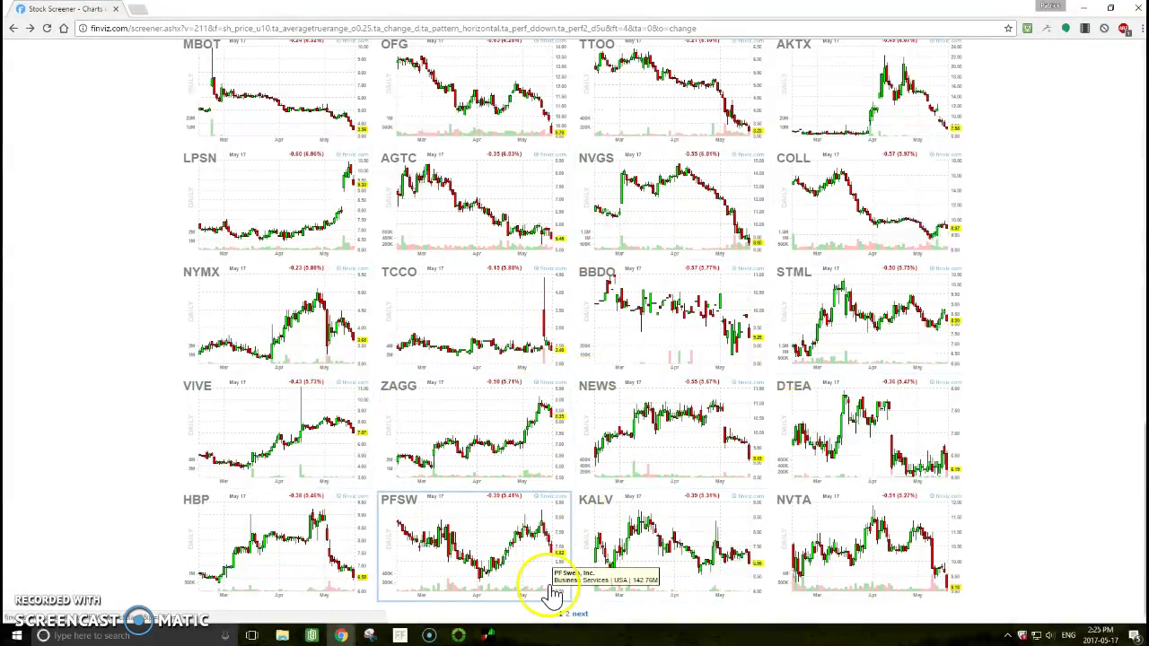
{"action": "left_click", "coordinate": [580, 614]}
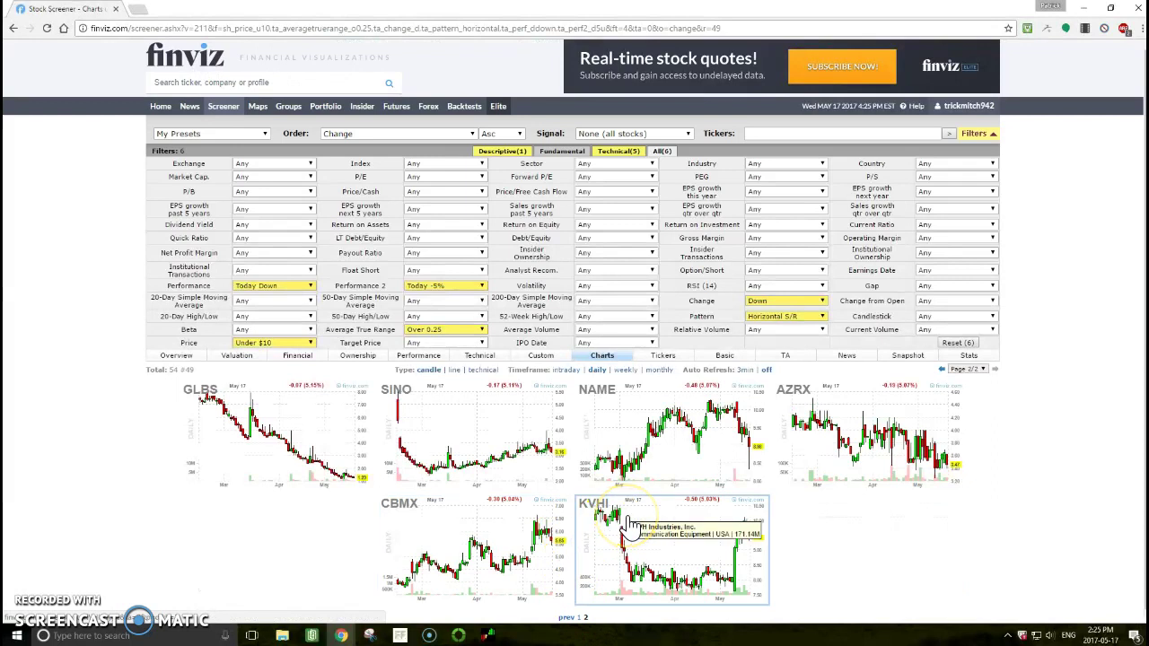
{"action": "scroll", "coordinate": [471, 465], "scroll_direction": "down", "scroll_amount": 1}
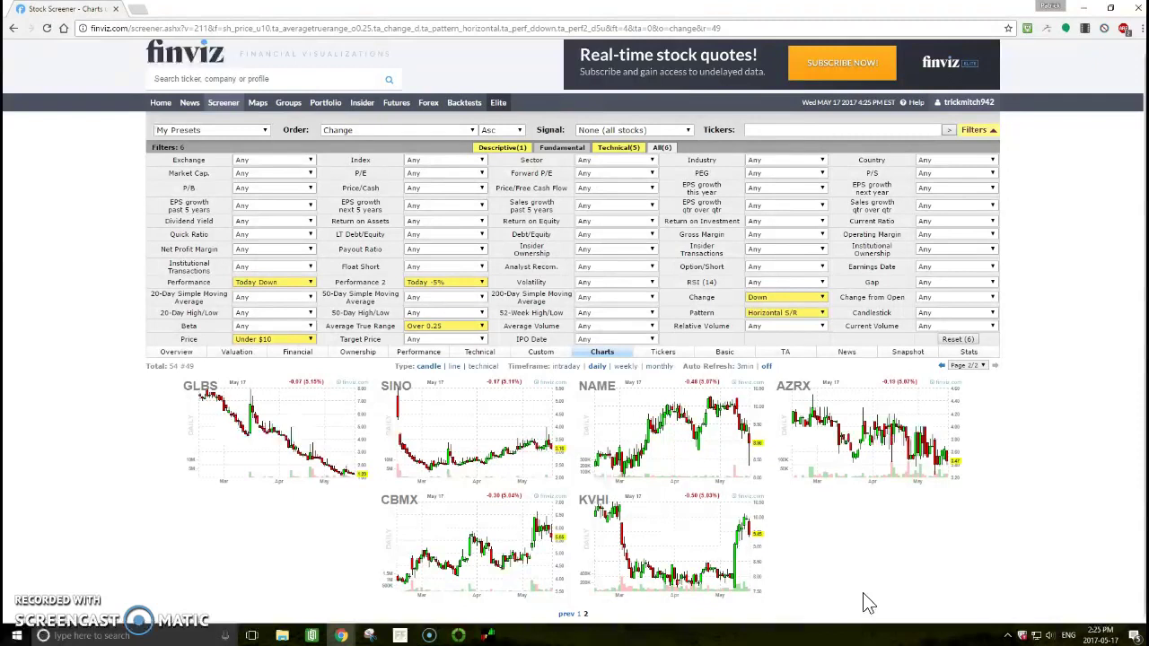
{"action": "left_click", "coordinate": [680, 462]}
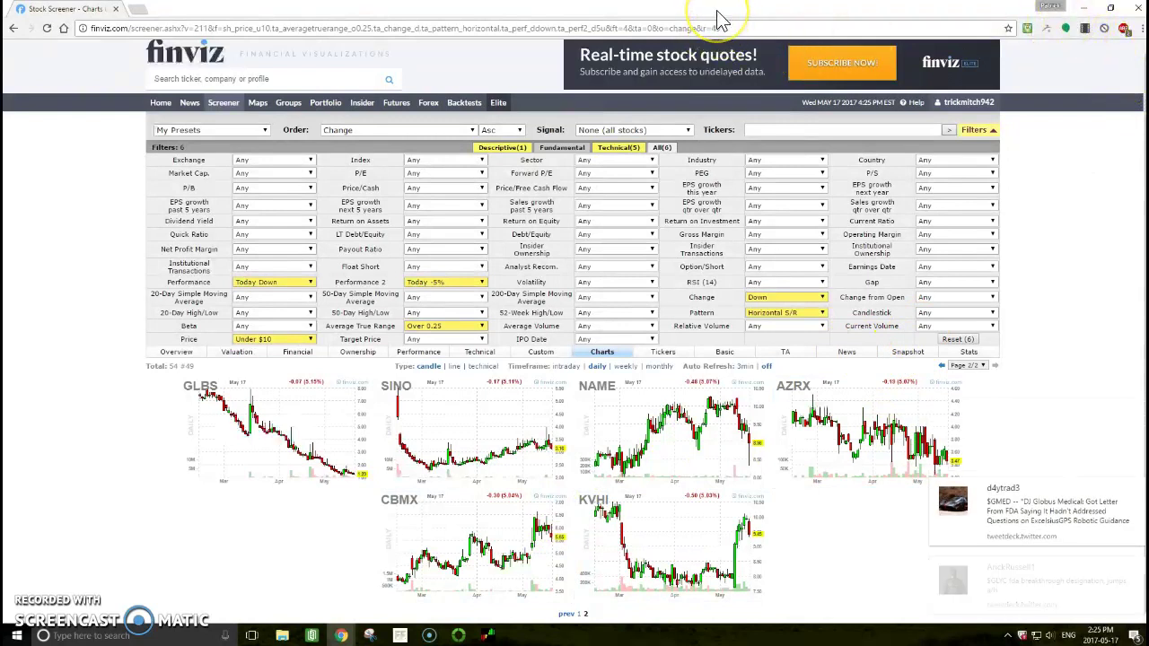
Step: Minimize the browser, rearrange the TC2000 layout, and set the main SPY chart to daily bars
{"action": "left_click", "coordinate": [1084, 8]}
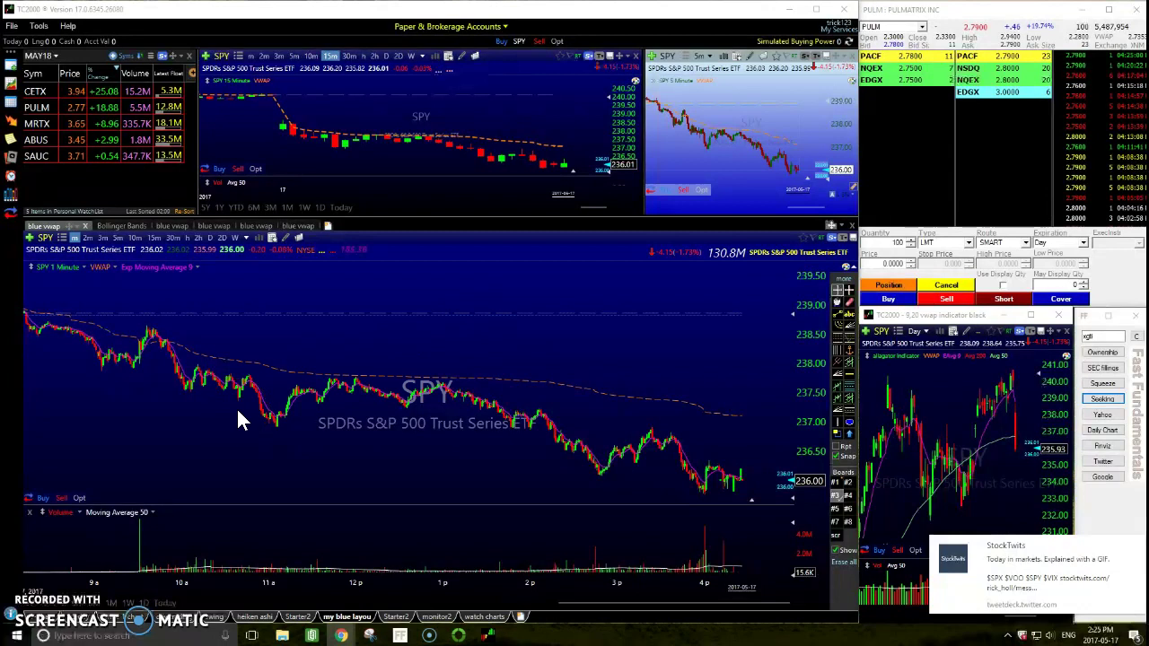
{"action": "left_click_drag", "start_coordinate": [239, 415], "coordinate": [631, 518]}
{"action": "left_click_drag", "start_coordinate": [703, 375], "coordinate": [723, 305]}
{"action": "left_click_drag", "start_coordinate": [650, 274], "coordinate": [147, 303]}
{"action": "left_click", "coordinate": [210, 237]}
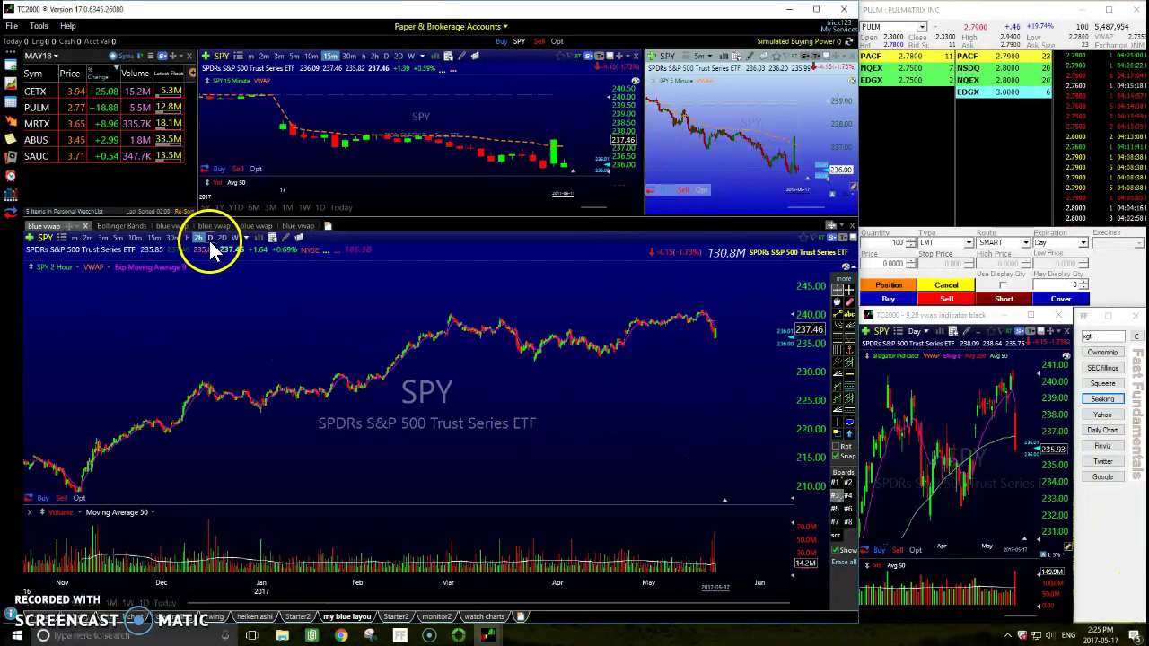
Step: Zoom the daily SPY chart in and out, settling on September 2016 through May 2017
{"action": "right_click", "coordinate": [363, 420]}
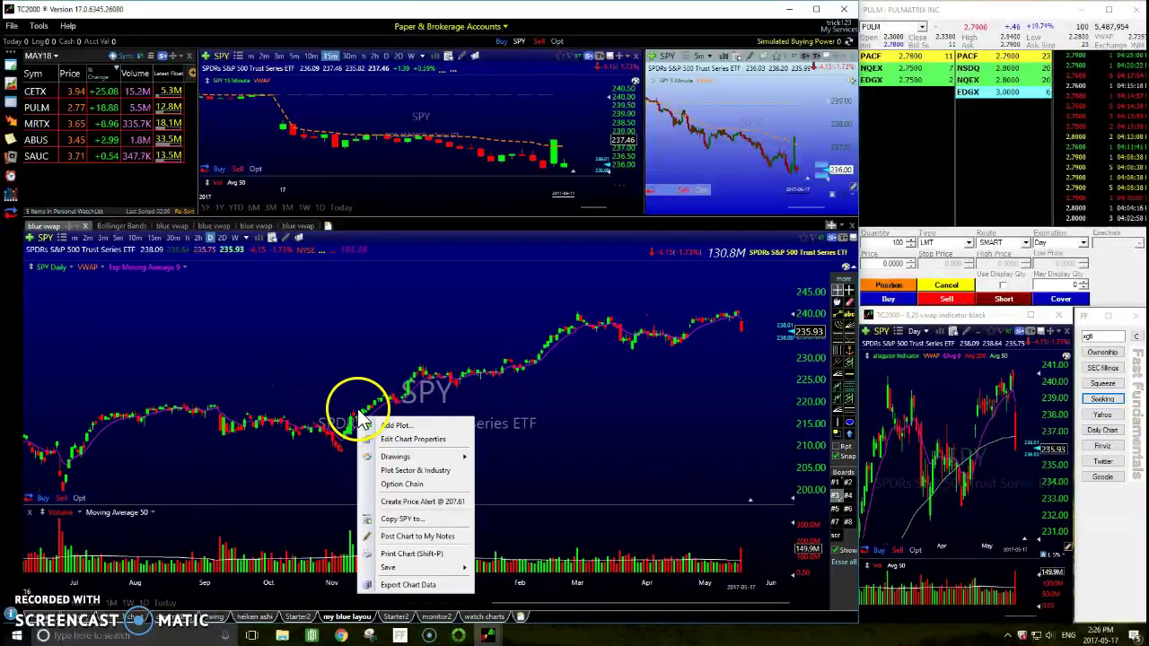
{"action": "left_click", "coordinate": [326, 319]}
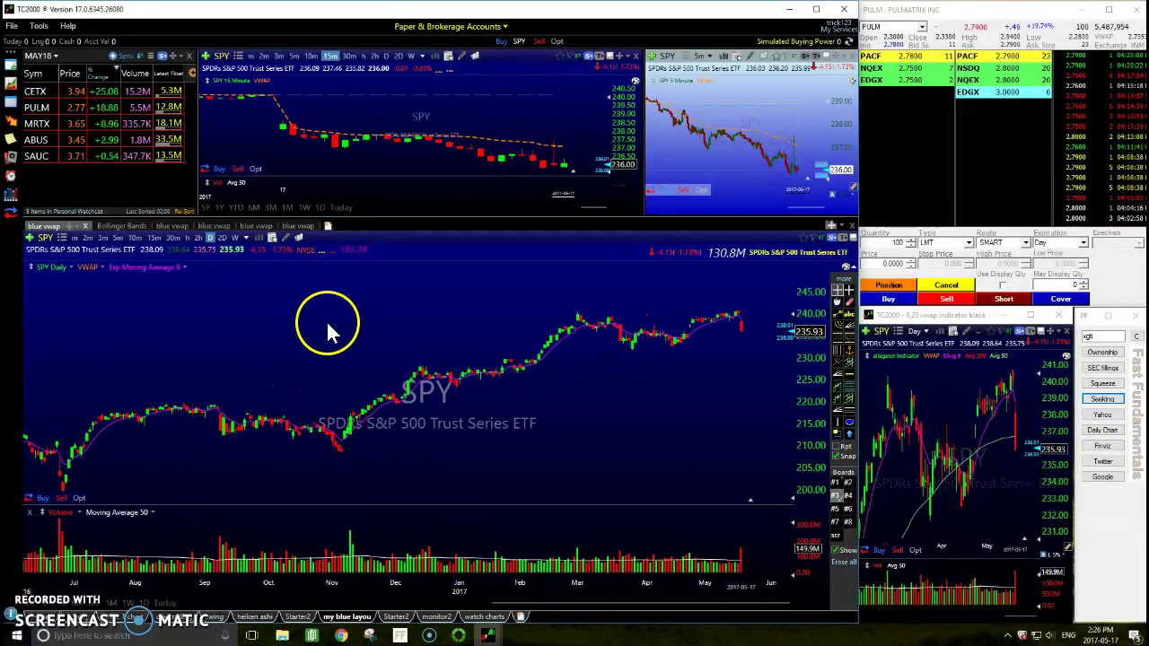
{"action": "scroll", "coordinate": [327, 317], "scroll_direction": "up", "scroll_amount": 3}
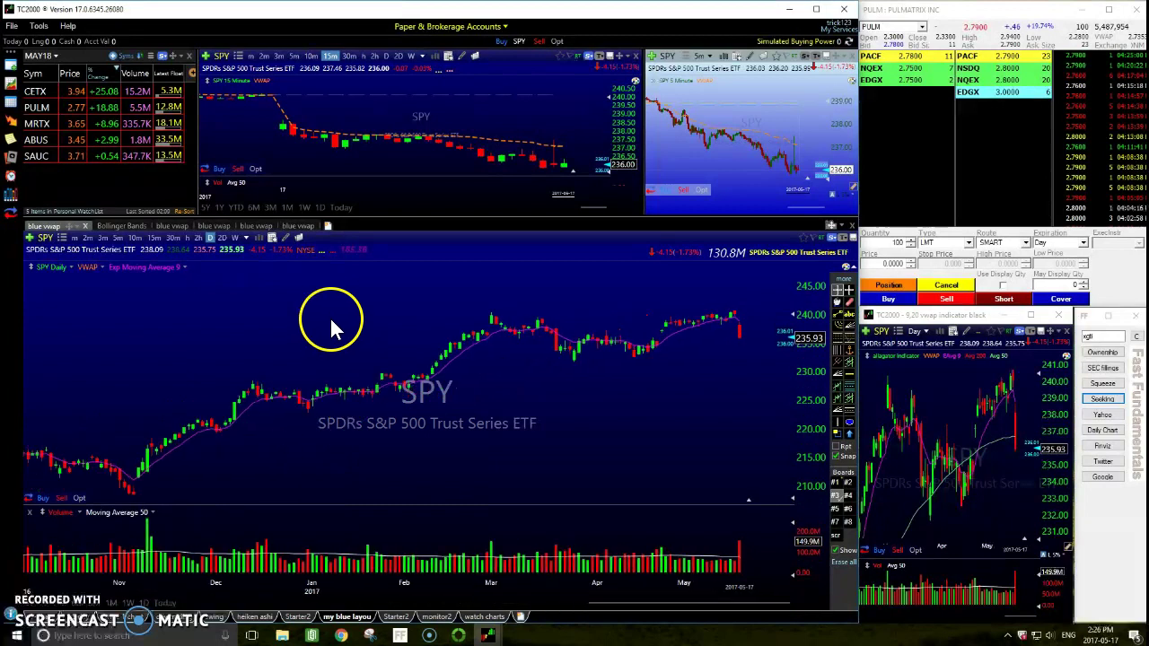
{"action": "scroll", "coordinate": [330, 316], "scroll_direction": "up", "scroll_amount": 2}
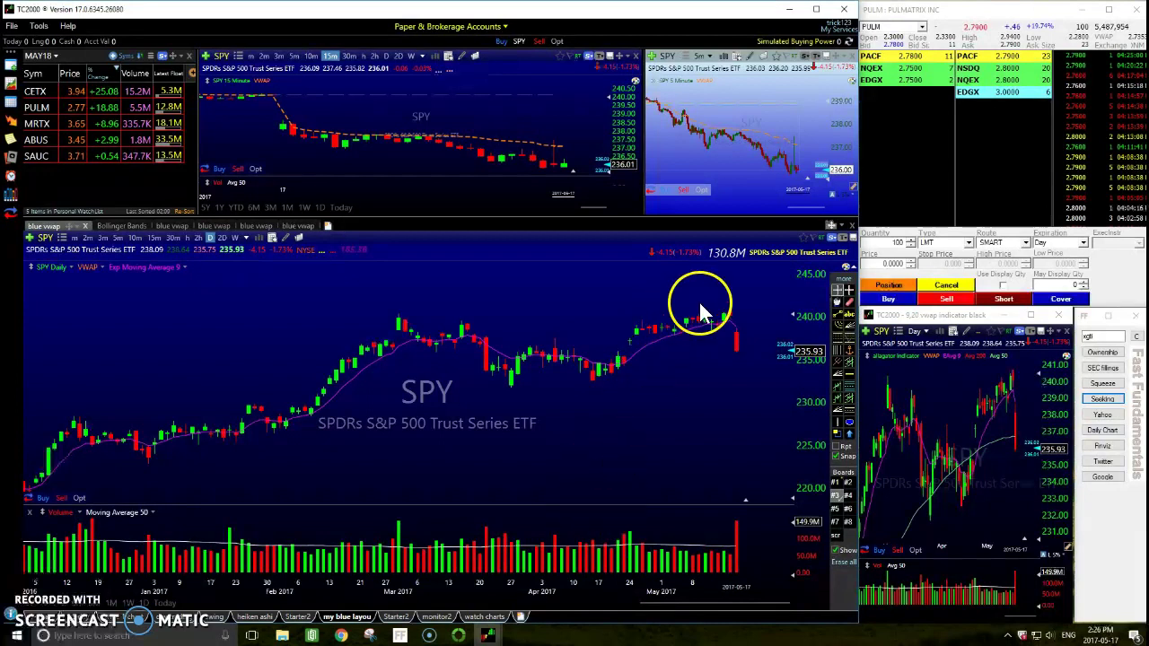
{"action": "scroll", "coordinate": [683, 424], "scroll_direction": "down", "scroll_amount": 5}
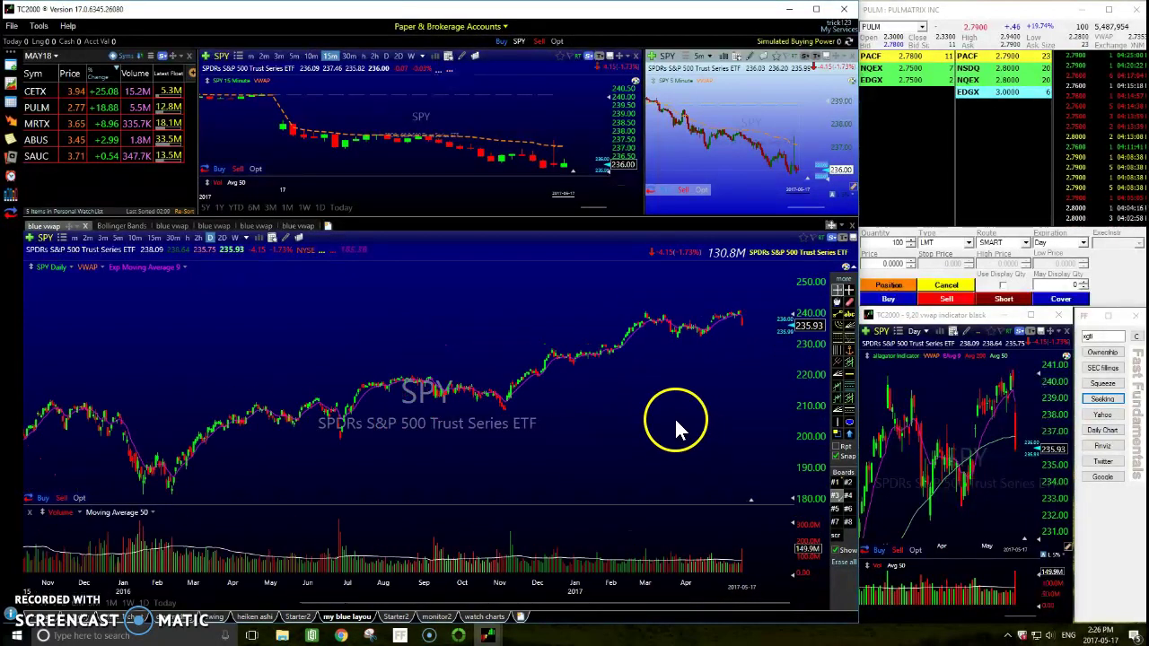
{"action": "scroll", "coordinate": [674, 416], "scroll_direction": "down", "scroll_amount": 1}
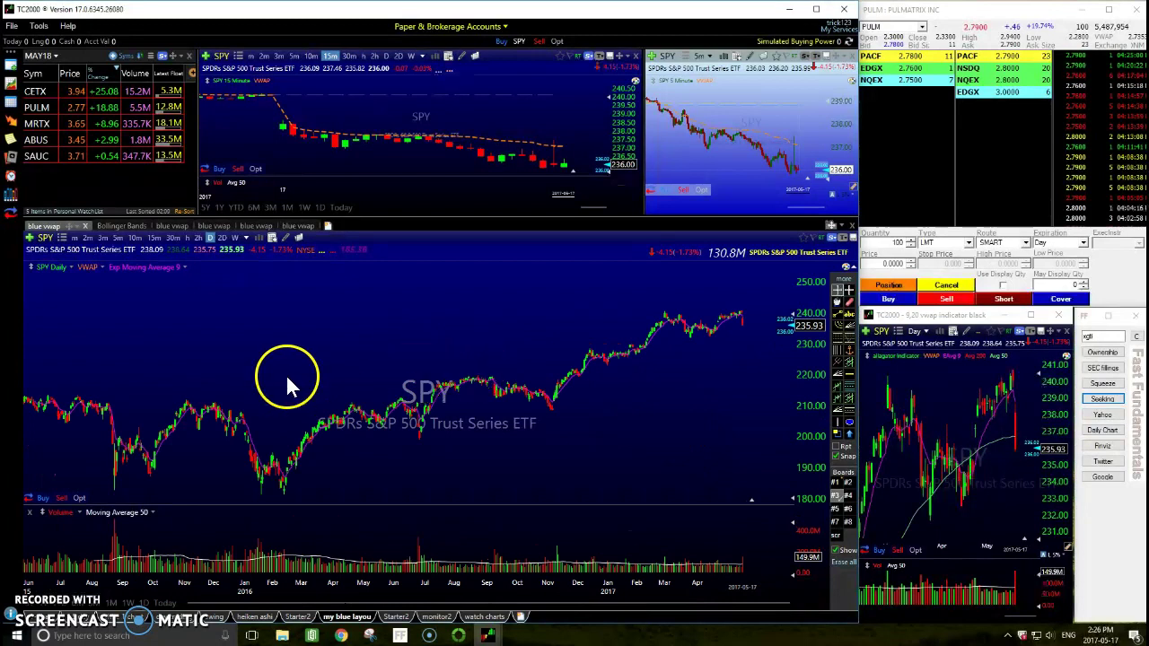
{"action": "scroll", "coordinate": [492, 423], "scroll_direction": "up", "scroll_amount": 3}
{"action": "scroll", "coordinate": [492, 420], "scroll_direction": "up", "scroll_amount": 2}
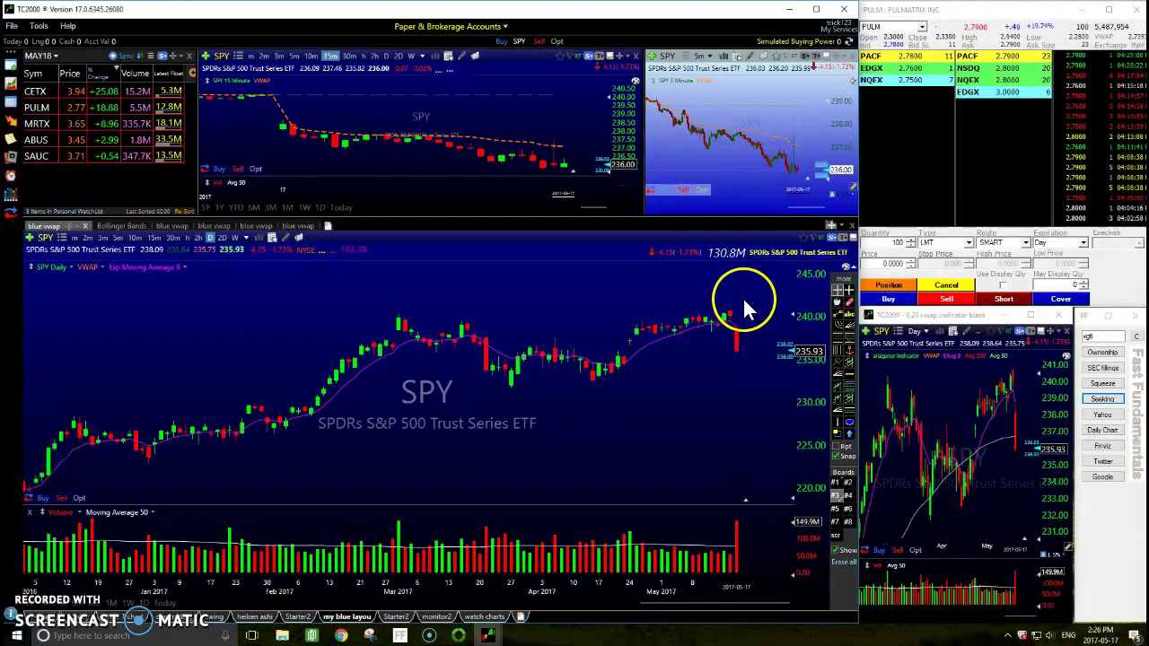
{"action": "scroll", "coordinate": [738, 351], "scroll_direction": "down", "scroll_amount": 3}
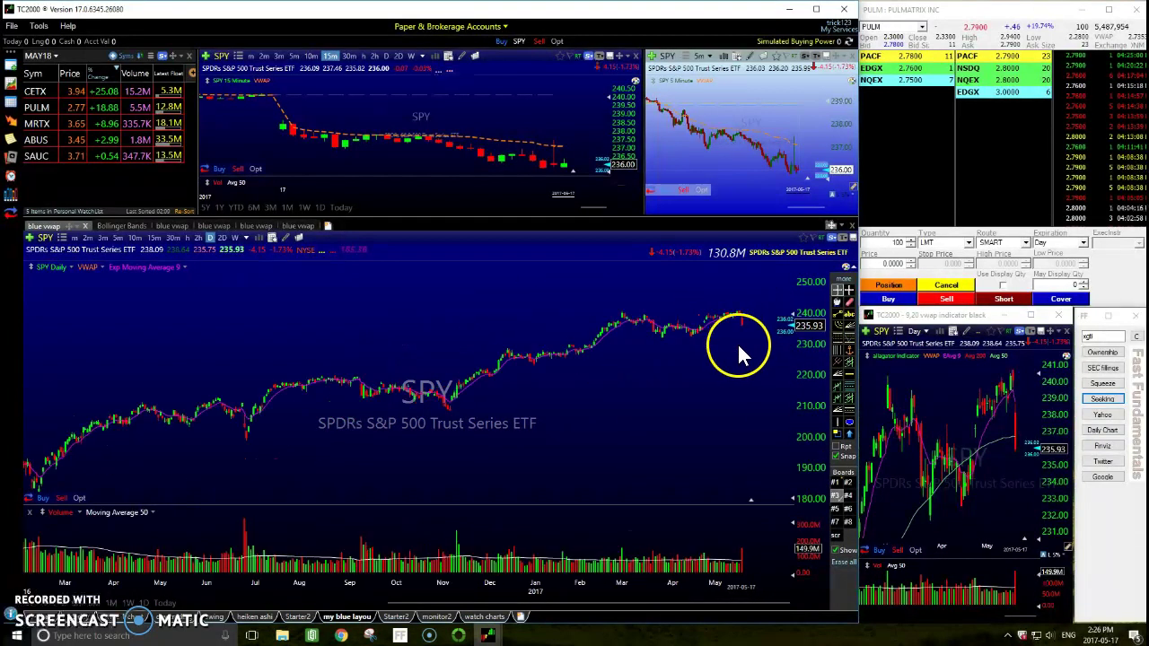
{"action": "scroll", "coordinate": [730, 342], "scroll_direction": "down", "scroll_amount": 1}
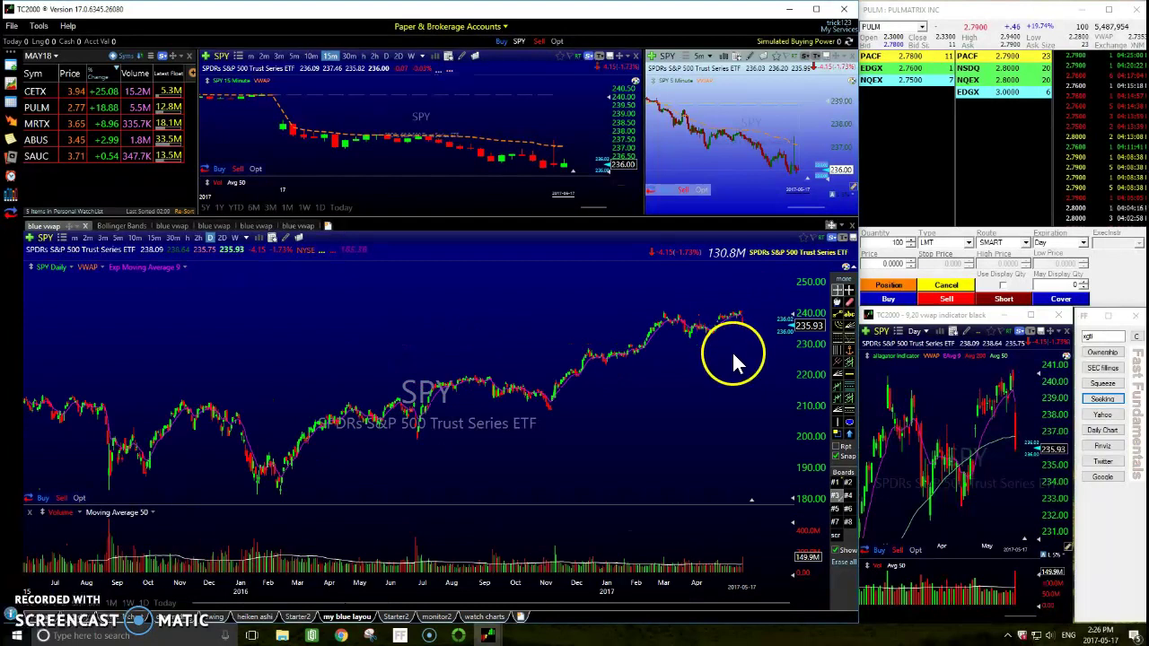
{"action": "scroll", "coordinate": [528, 364], "scroll_direction": "up", "scroll_amount": 3}
{"action": "scroll", "coordinate": [528, 369], "scroll_direction": "up", "scroll_amount": 2}
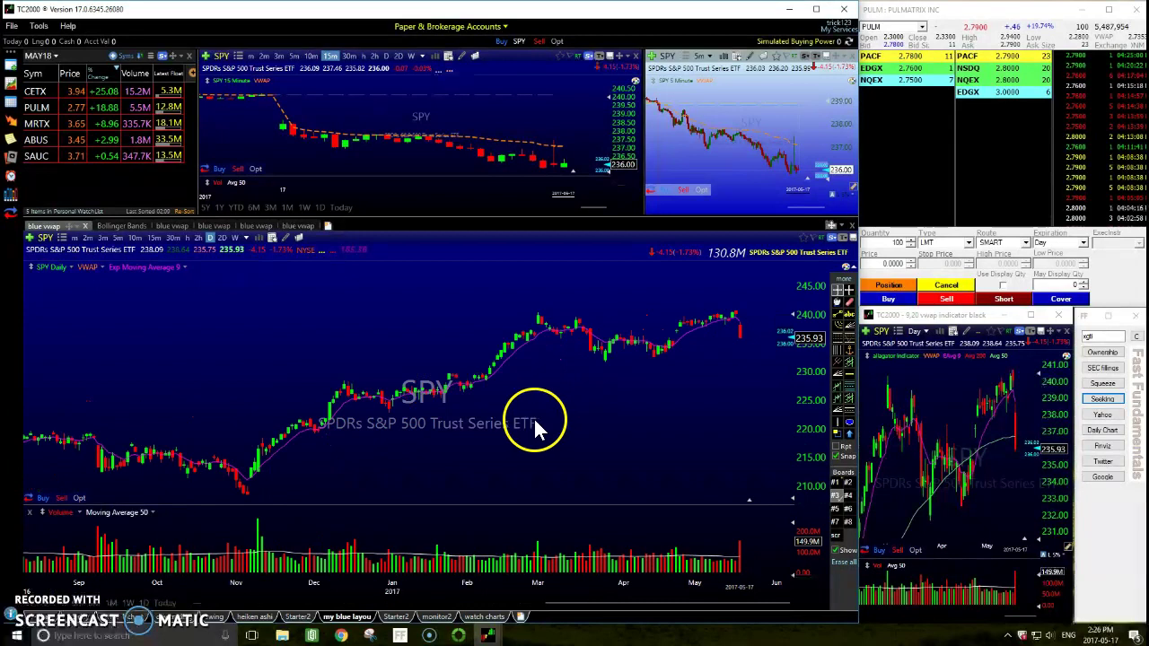